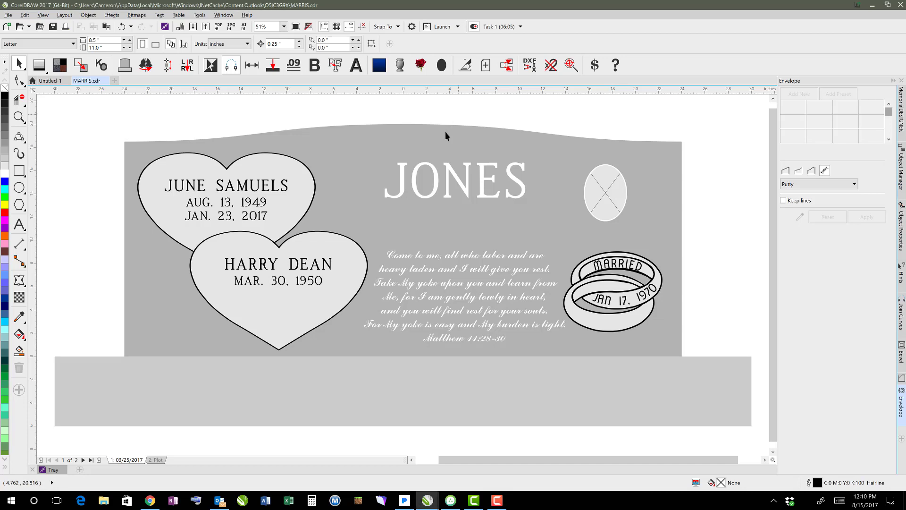
Step: Delete the script-font Bible verse text block between the hearts and the wedding rings
left_click(422, 259)
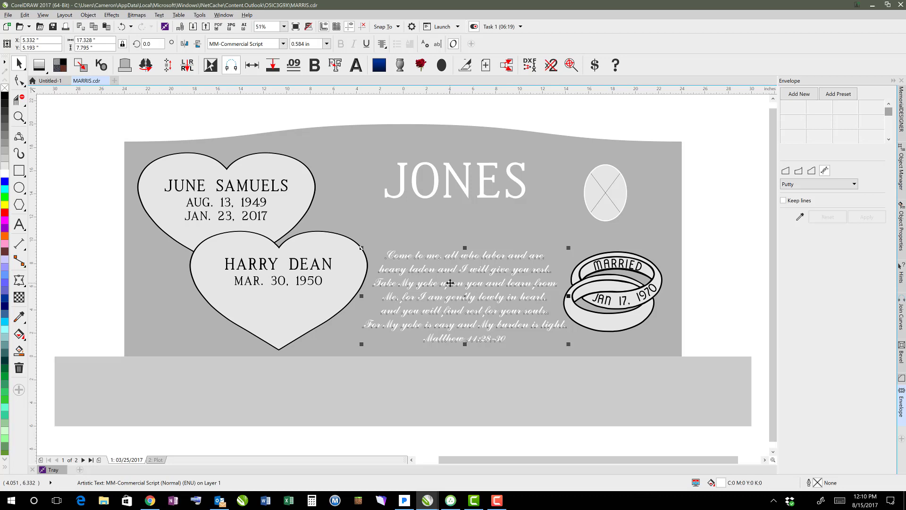
left_click(410, 110)
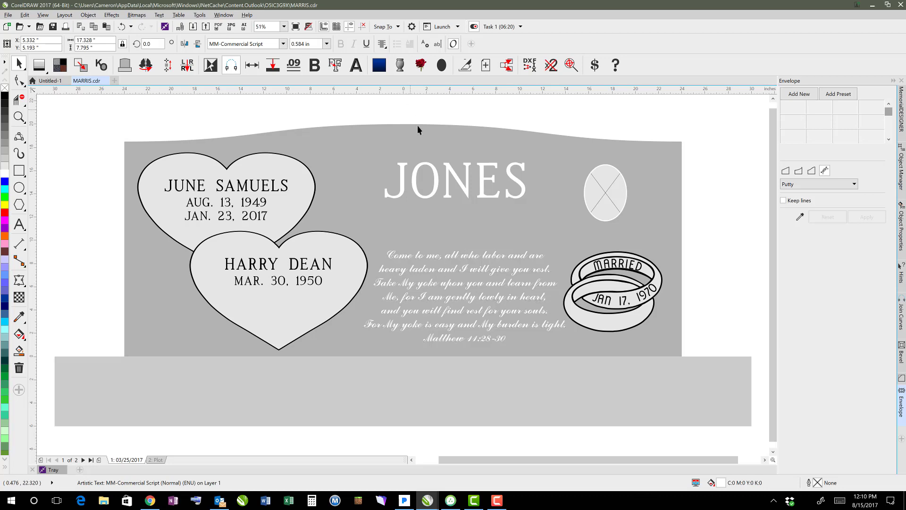
left_click(419, 254)
left_click(418, 254)
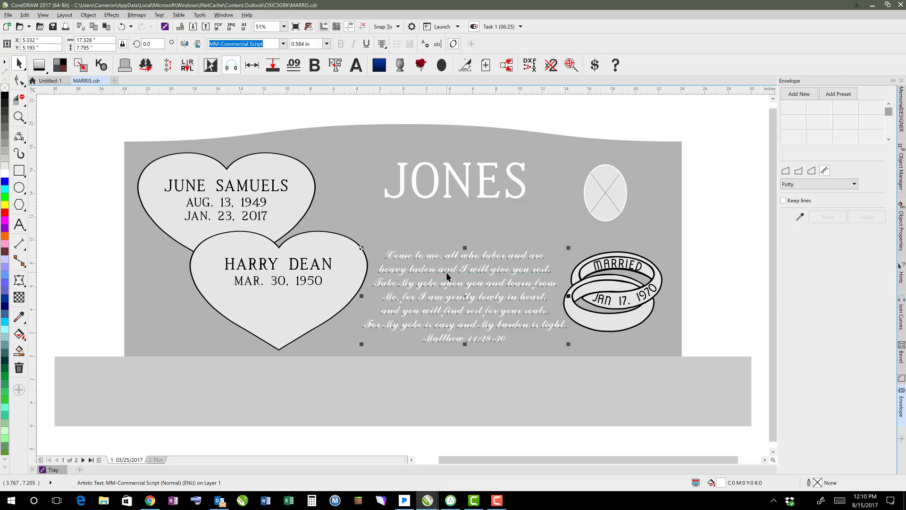
key("Delete")
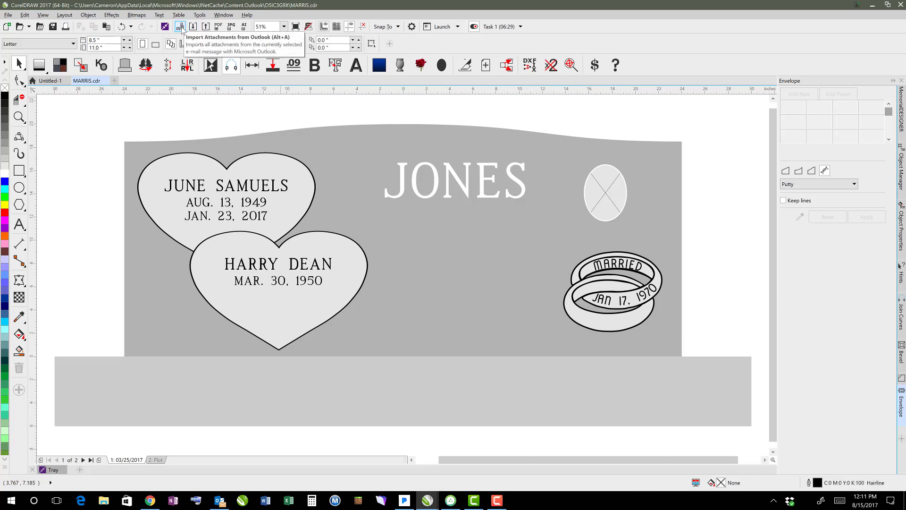
Step: Import the handwritten verse photo from the selected Outlook e-mail's attachment and enlarge it proportionally to about 17.6 in wide
left_click(181, 28)
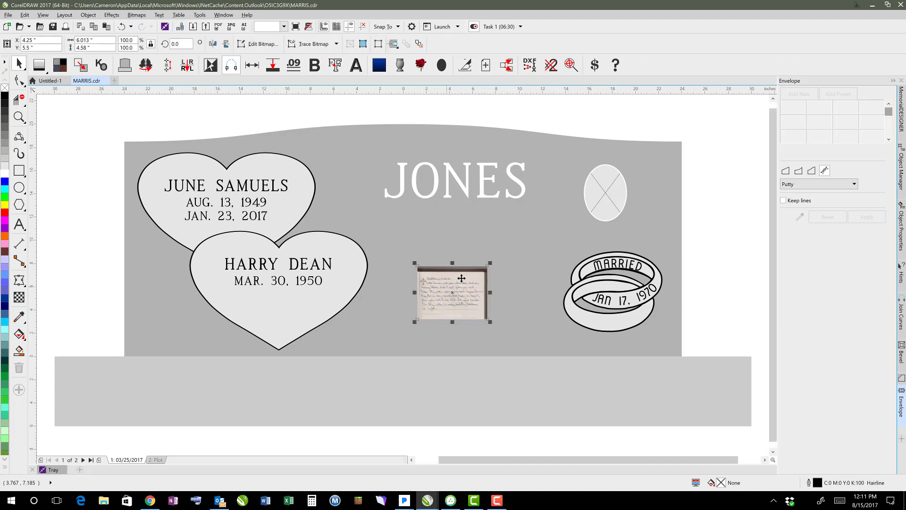
left_click_drag(492, 264, 525, 241)
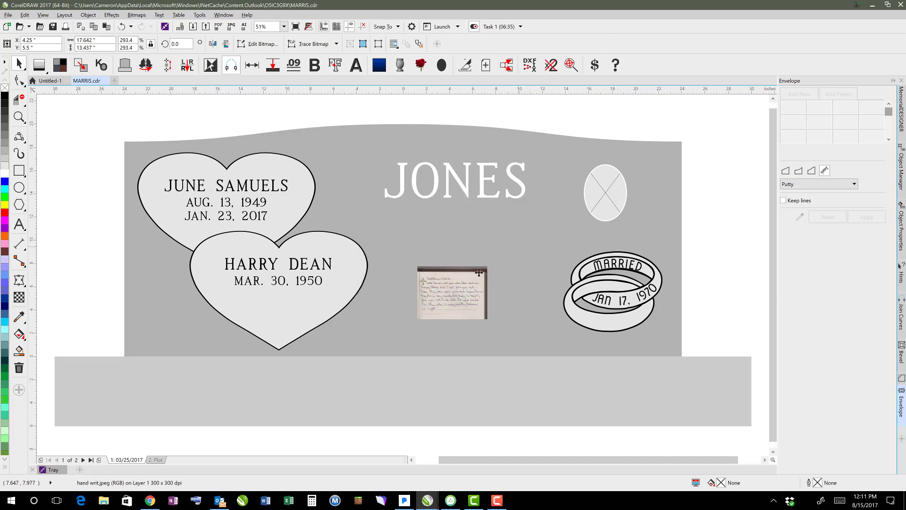
Step: Position the handwriting photo below the family name, between the hearts and the rings, and lock it in place
left_click_drag(439, 279, 455, 268)
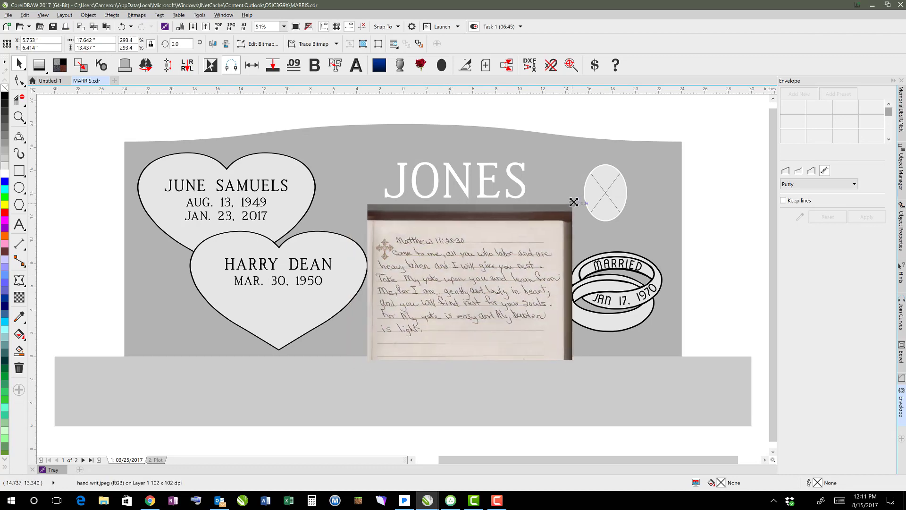
left_click_drag(572, 201, 572, 202)
right_click(410, 270)
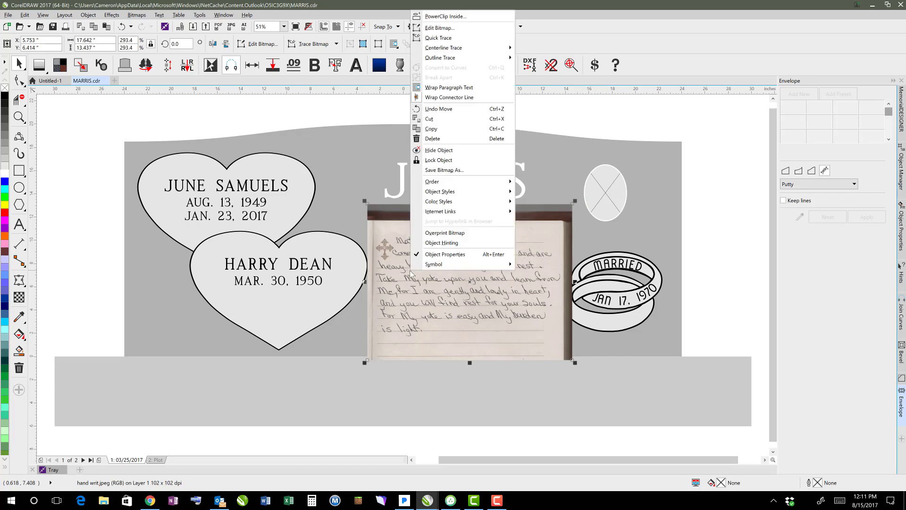
left_click(428, 158)
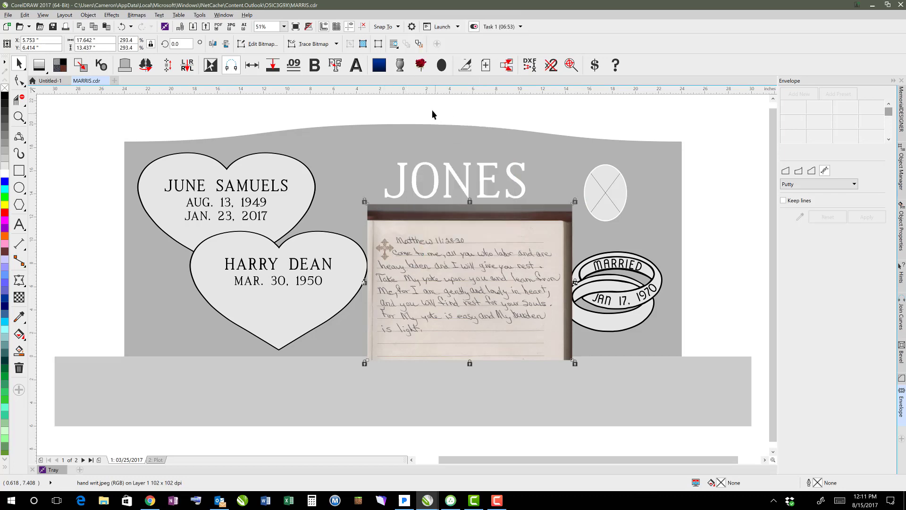
Step: Trace the handwritten heading "Matthew 11:28-30" over the locked photo with the Artistic Media tool
left_click(20, 118)
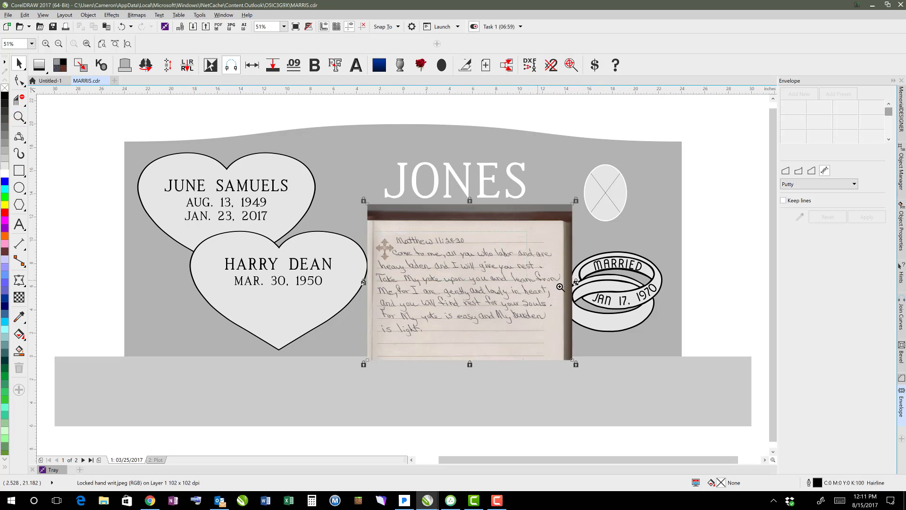
left_click_drag(560, 287, 562, 292)
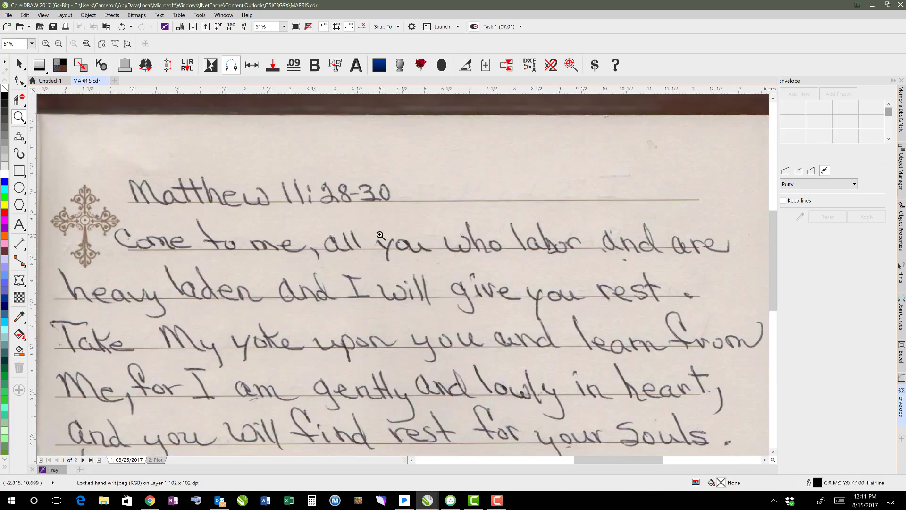
left_click(22, 157)
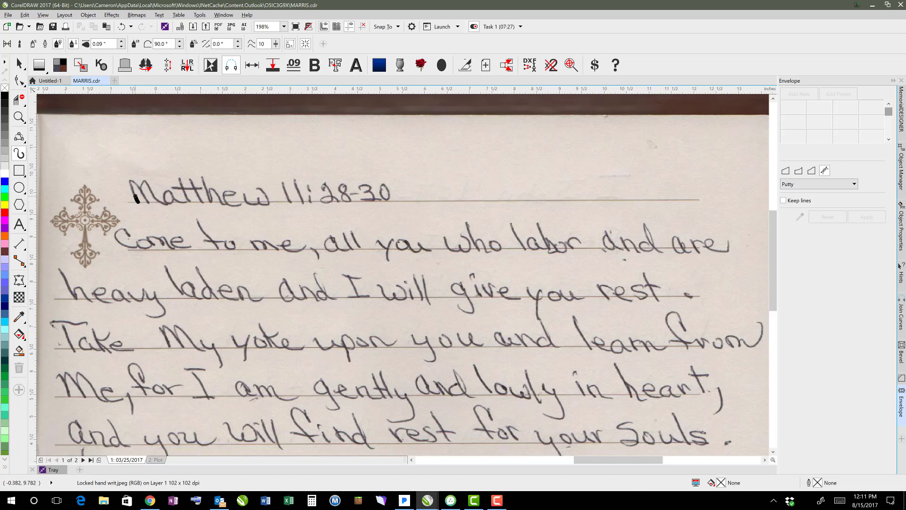
mouse_move(136, 198)
left_mouse_down()
mouse_move(131, 186)
mouse_move(150, 204)
mouse_move(175, 204)
mouse_move(188, 191)
left_mouse_up()
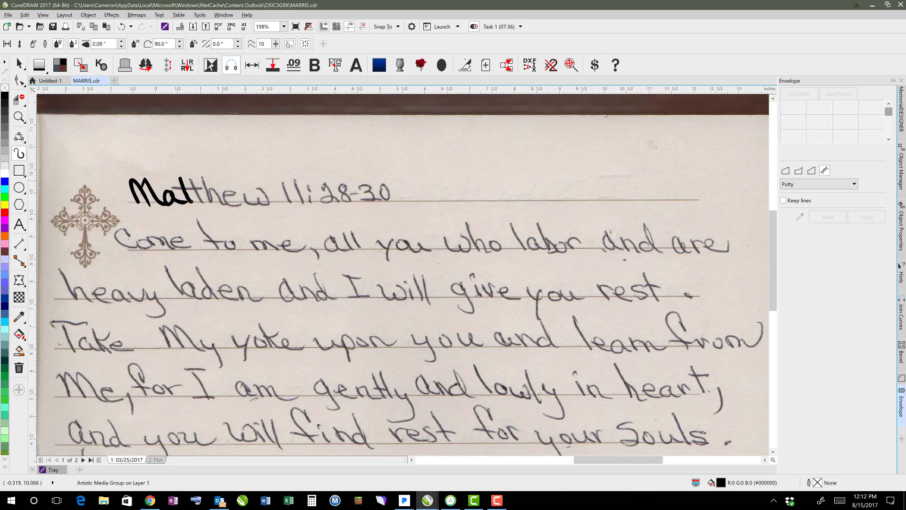
mouse_move(191, 180)
left_mouse_down()
mouse_move(203, 203)
mouse_move(206, 188)
mouse_move(208, 203)
mouse_move(218, 191)
mouse_move(234, 207)
mouse_move(268, 198)
mouse_move(255, 187)
mouse_move(300, 204)
mouse_move(332, 194)
mouse_move(325, 204)
mouse_move(341, 202)
mouse_move(338, 189)
mouse_move(350, 199)
mouse_move(342, 200)
mouse_move(347, 188)
left_mouse_up()
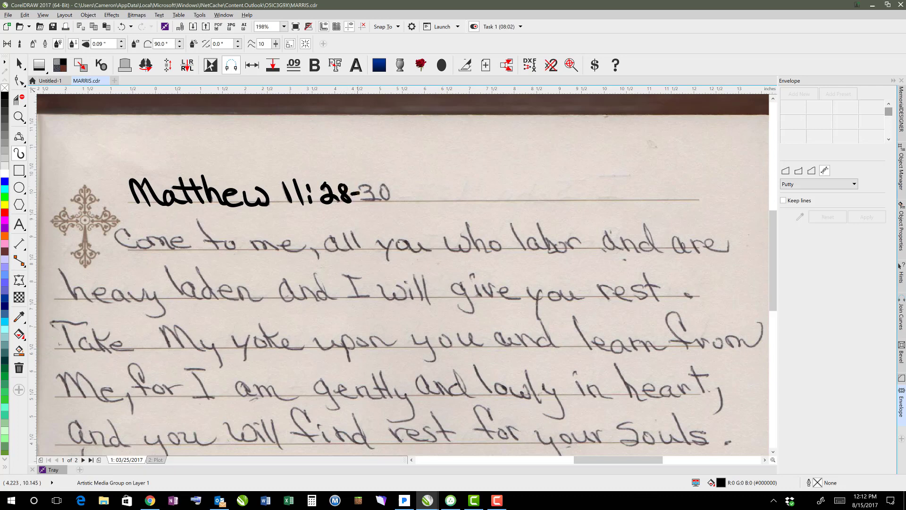
mouse_move(367, 190)
left_mouse_down()
mouse_move(374, 196)
mouse_move(362, 202)
mouse_move(389, 200)
mouse_move(382, 187)
left_mouse_up()
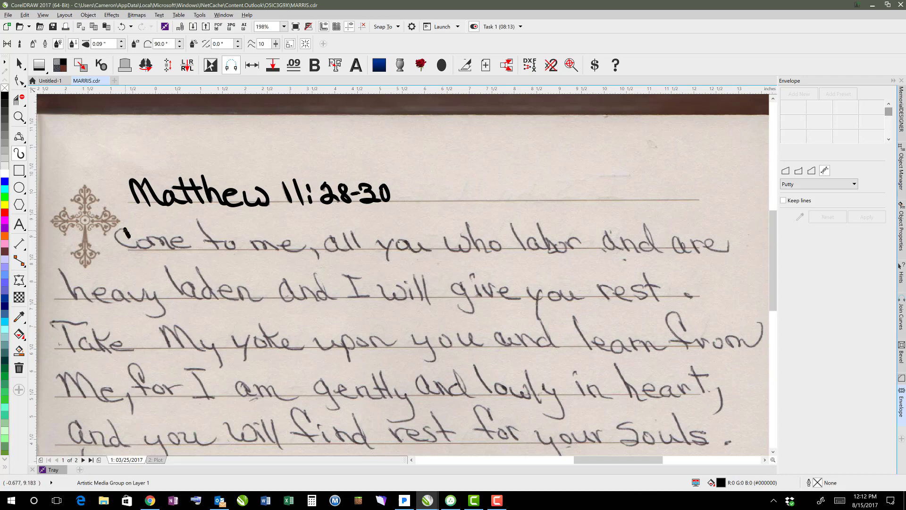
Step: Trace the handwritten line "Come to me, all you who labor and are" with Artistic Media strokes
mouse_move(126, 229)
left_mouse_down()
mouse_move(114, 236)
mouse_move(128, 247)
mouse_move(159, 238)
mouse_move(175, 249)
mouse_move(185, 237)
mouse_move(170, 242)
mouse_move(189, 249)
mouse_move(209, 237)
mouse_move(220, 250)
mouse_move(232, 239)
mouse_move(280, 251)
mouse_move(293, 242)
mouse_move(320, 258)
mouse_move(329, 237)
mouse_move(323, 247)
mouse_move(337, 250)
mouse_move(349, 234)
mouse_move(355, 249)
mouse_move(359, 230)
mouse_move(363, 249)
left_mouse_up()
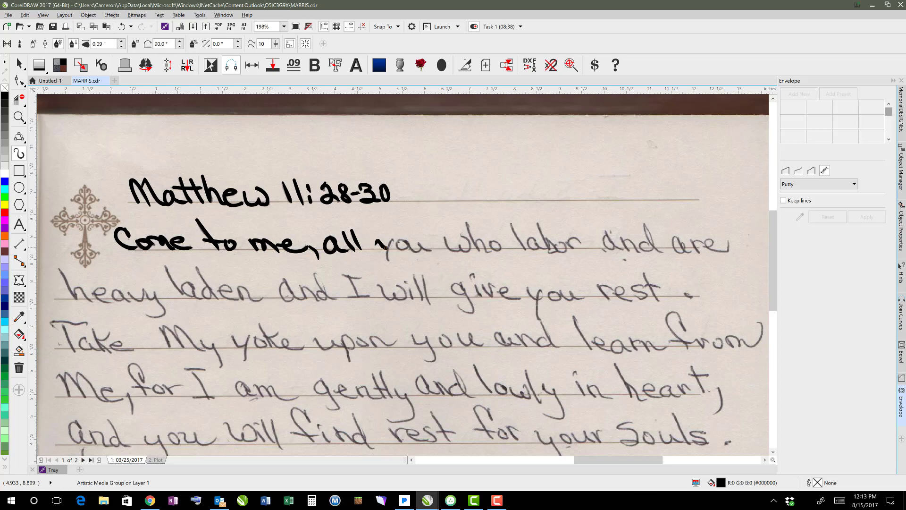
left_click_drag(386, 238, 387, 263)
mouse_move(412, 251)
left_mouse_down()
mouse_move(467, 251)
mouse_move(458, 237)
mouse_move(467, 224)
mouse_move(484, 245)
left_mouse_up()
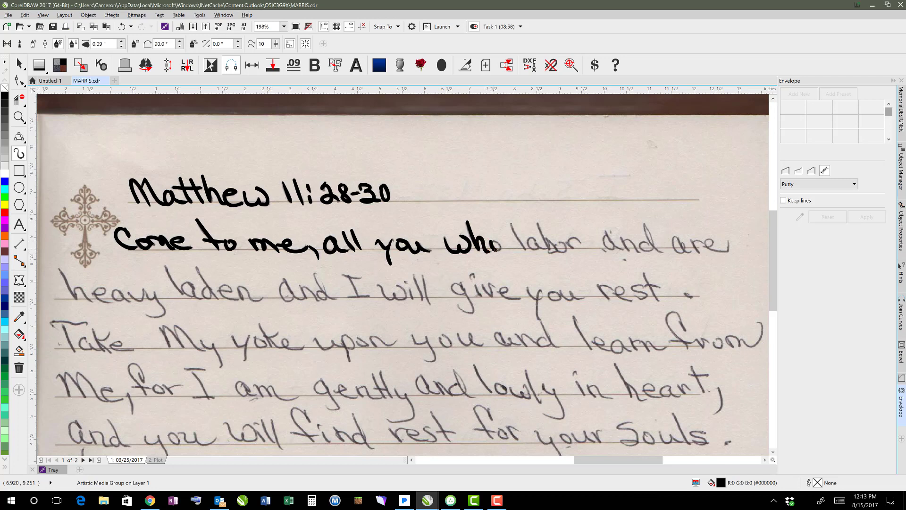
mouse_move(493, 248)
left_mouse_down()
mouse_move(533, 249)
mouse_move(538, 236)
mouse_move(562, 251)
mouse_move(578, 240)
left_mouse_up()
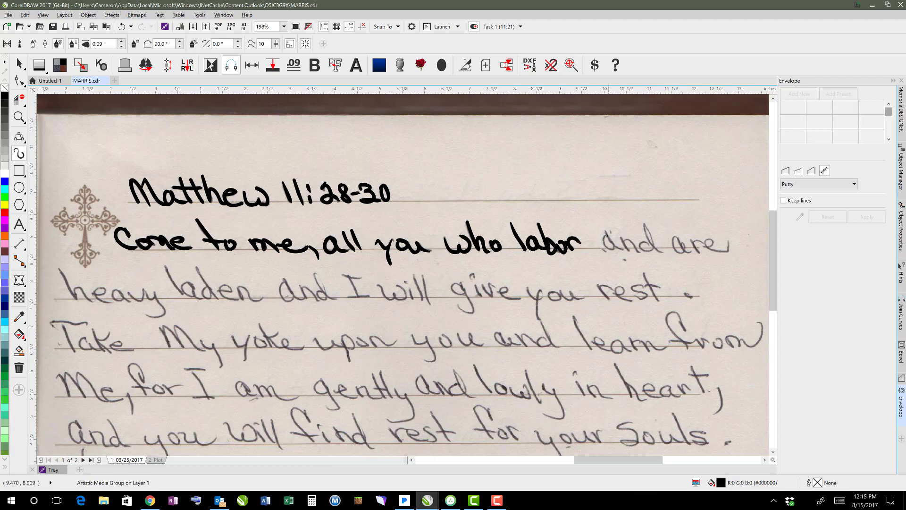
mouse_move(606, 246)
left_mouse_down()
mouse_move(609, 233)
mouse_move(618, 250)
mouse_move(628, 238)
mouse_move(645, 252)
mouse_move(655, 245)
mouse_move(645, 223)
mouse_move(649, 244)
mouse_move(694, 249)
left_mouse_up()
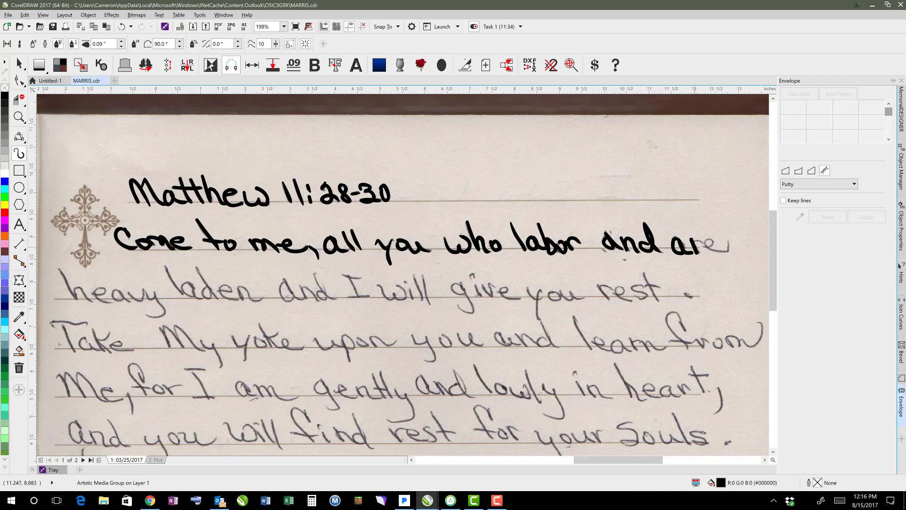
left_click_drag(695, 247, 725, 235)
Step: Trace the handwritten line "heavy laden and I will give you rest." including its closing period with Artistic Media strokes
mouse_move(66, 277)
left_mouse_down()
mouse_move(77, 299)
mouse_move(93, 303)
mouse_move(101, 287)
mouse_move(116, 303)
mouse_move(135, 304)
mouse_move(151, 286)
mouse_move(157, 317)
mouse_move(139, 311)
left_mouse_up()
mouse_move(165, 266)
left_mouse_down()
mouse_move(181, 295)
mouse_move(194, 286)
mouse_move(200, 298)
left_mouse_up()
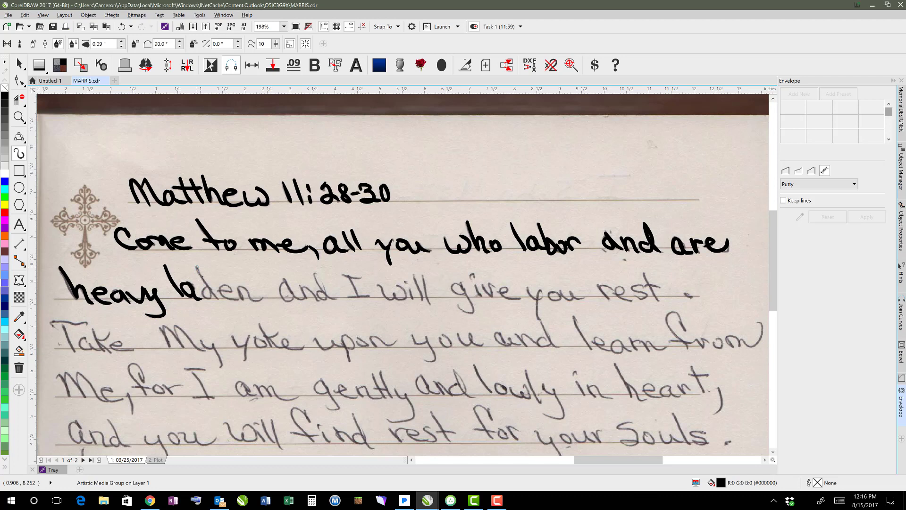
left_click_drag(198, 267, 218, 300)
mouse_move(223, 293)
left_mouse_down()
mouse_move(254, 301)
mouse_move(280, 287)
mouse_move(290, 301)
mouse_move(287, 284)
mouse_move(296, 303)
mouse_move(308, 297)
mouse_move(300, 299)
mouse_move(299, 288)
mouse_move(303, 302)
mouse_move(312, 292)
mouse_move(323, 301)
mouse_move(317, 275)
mouse_move(335, 298)
mouse_move(342, 275)
mouse_move(361, 276)
mouse_move(351, 277)
mouse_move(370, 297)
left_mouse_up()
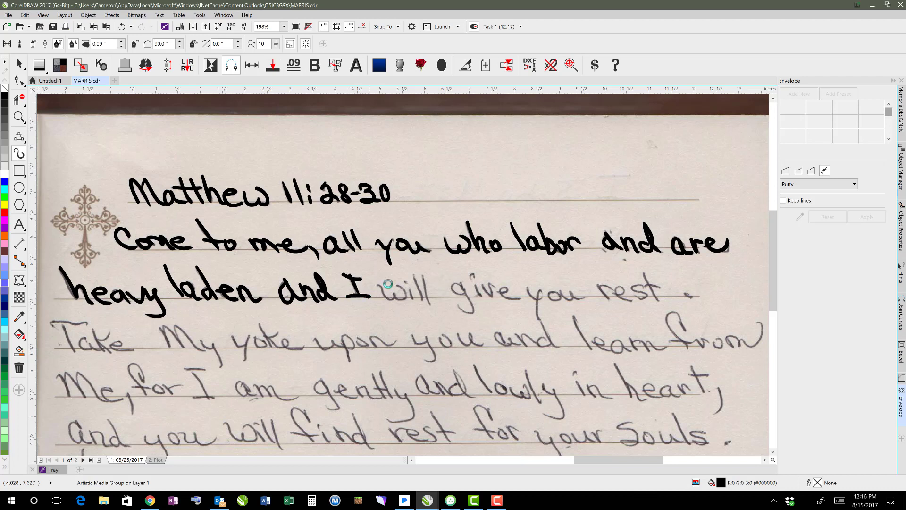
mouse_move(395, 295)
left_mouse_down()
mouse_move(404, 299)
mouse_move(393, 284)
mouse_move(416, 301)
mouse_move(419, 283)
mouse_move(424, 304)
left_mouse_up()
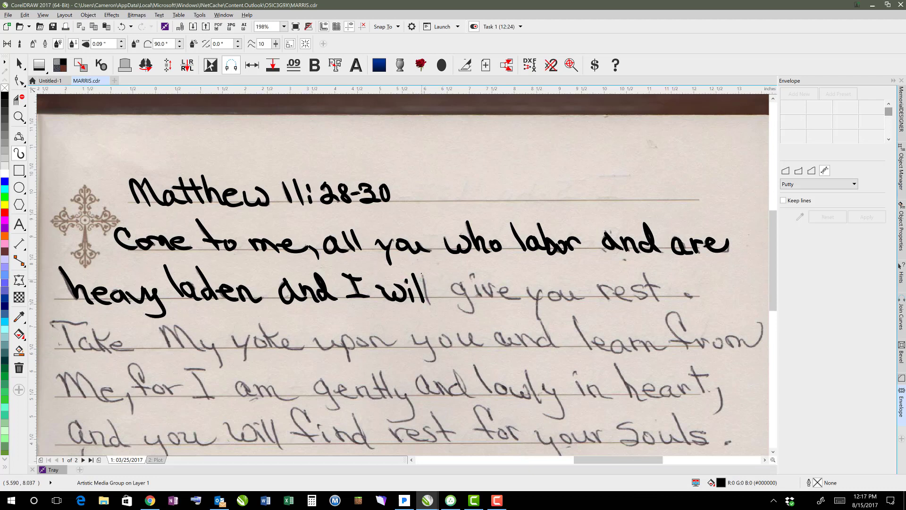
mouse_move(423, 273)
left_mouse_down()
mouse_move(428, 303)
mouse_move(460, 283)
mouse_move(474, 309)
left_mouse_up()
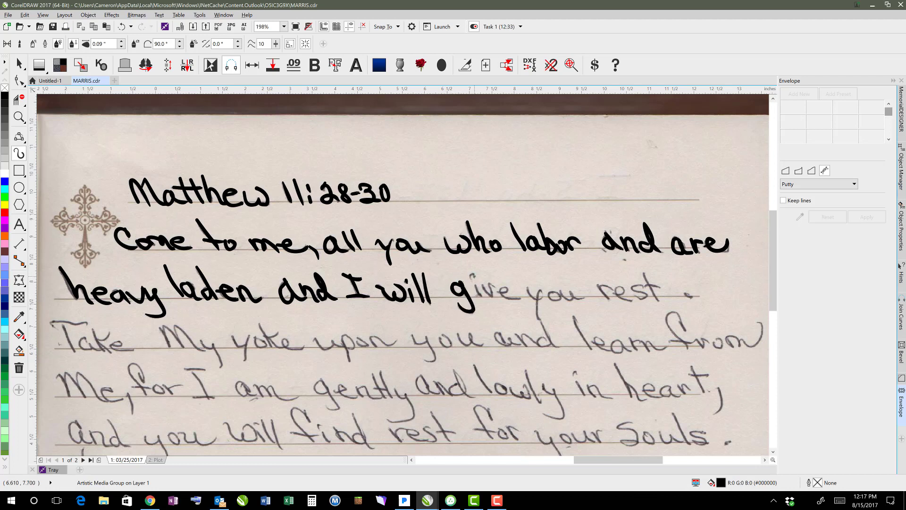
mouse_move(474, 284)
left_mouse_down()
mouse_move(491, 296)
mouse_move(498, 281)
mouse_move(512, 298)
mouse_move(527, 288)
mouse_move(538, 300)
mouse_move(542, 290)
mouse_move(539, 316)
mouse_move(560, 291)
left_mouse_up()
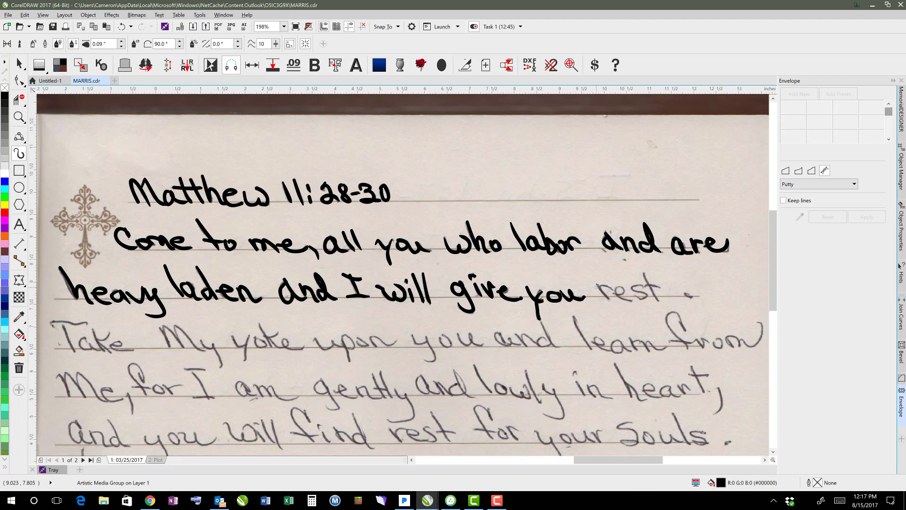
mouse_move(596, 284)
left_mouse_down()
mouse_move(608, 298)
mouse_move(611, 288)
mouse_move(660, 301)
mouse_move(662, 285)
left_mouse_up()
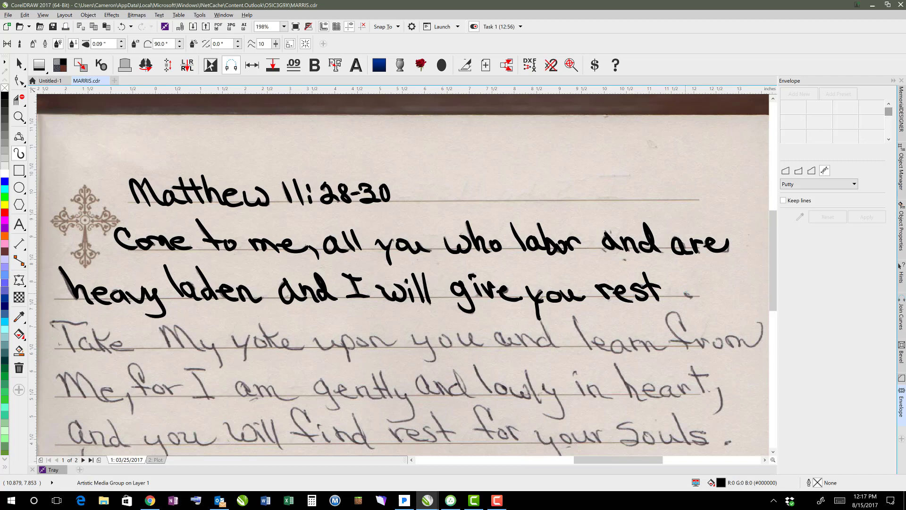
left_click(688, 294)
Step: Unlock the handwriting photo and hide it so only the traced lettering is left on the stone
key("space")
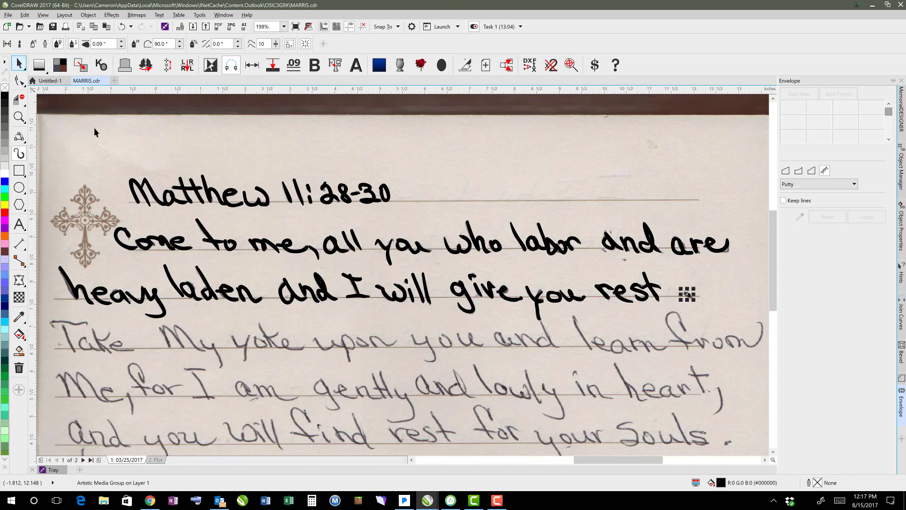
left_click(124, 144)
right_click(126, 143)
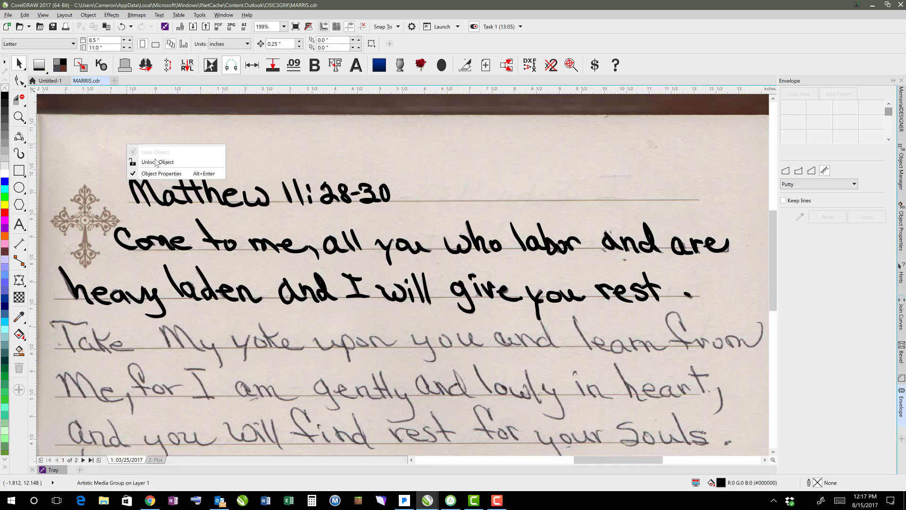
left_click(156, 162)
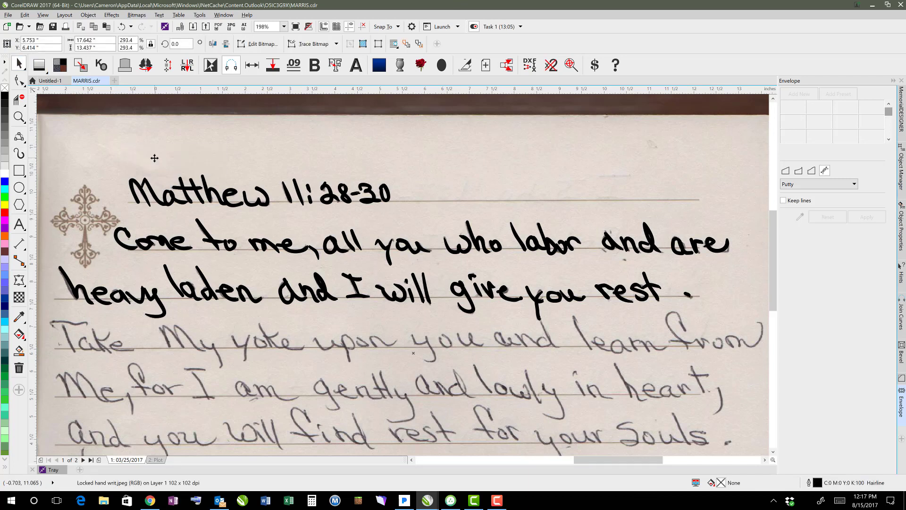
right_click(155, 160)
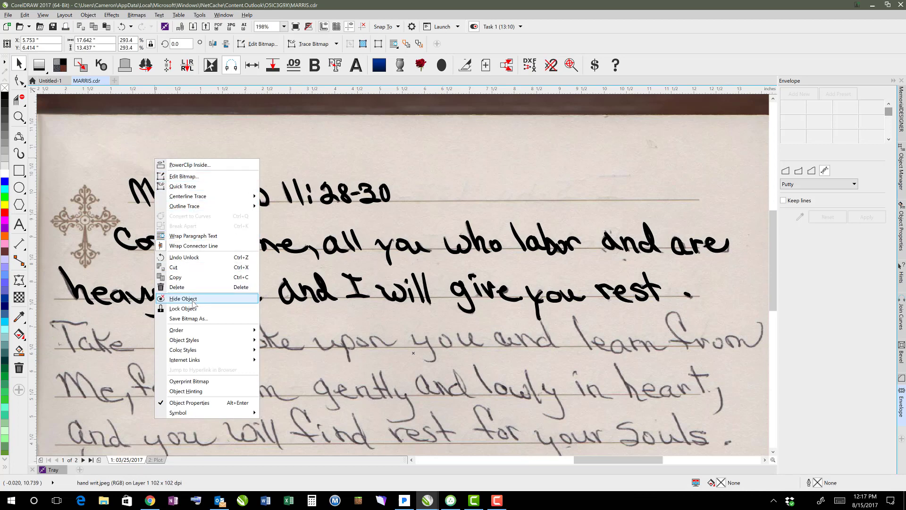
left_click(192, 299)
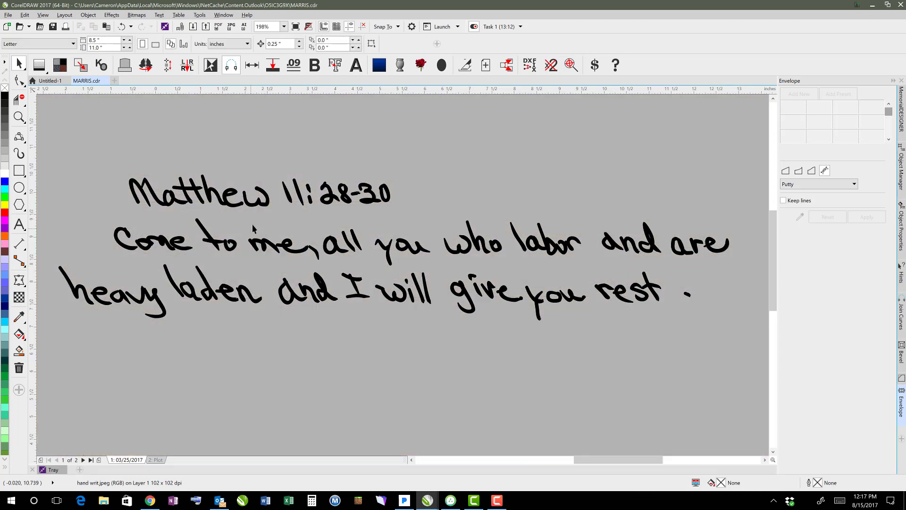
Step: Select all the traced handwriting strokes in wireframe view, return to the normal view and fill them white
scroll(269, 242, "down", 1)
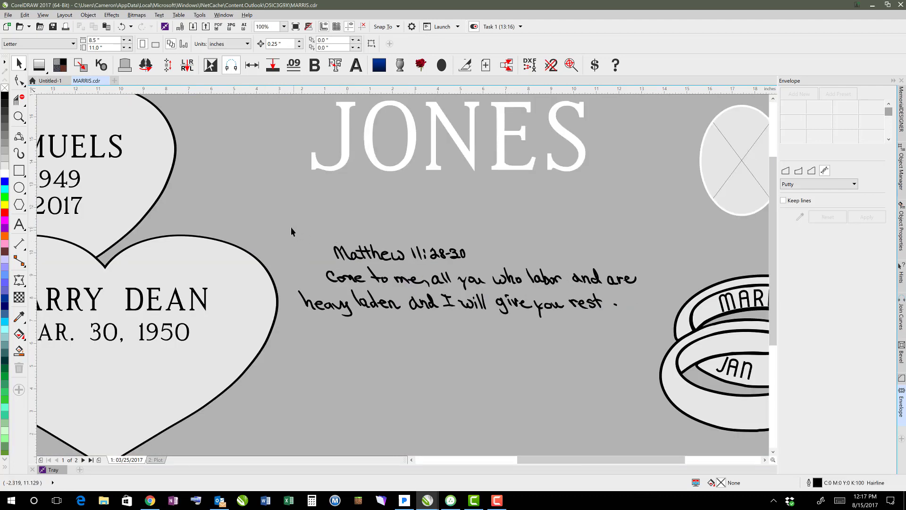
key("shift+F9")
left_click_drag(286, 229, 655, 336)
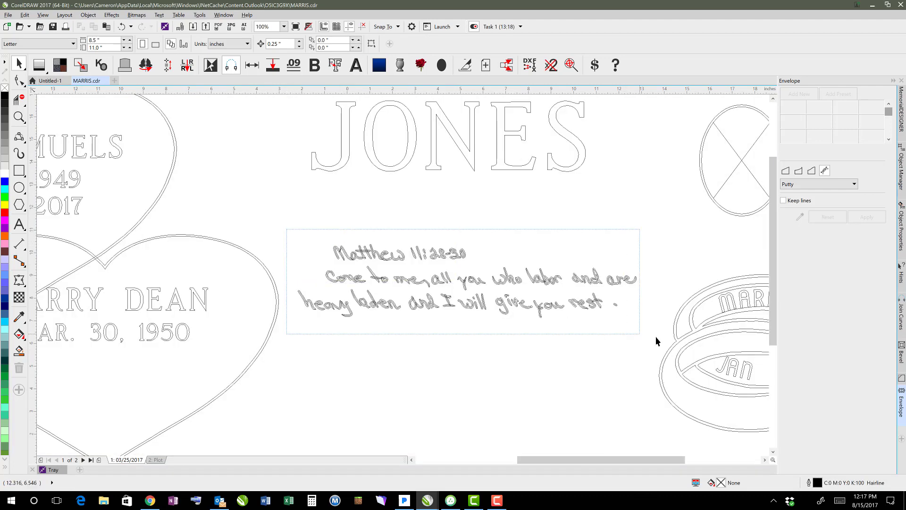
key("shift+F9")
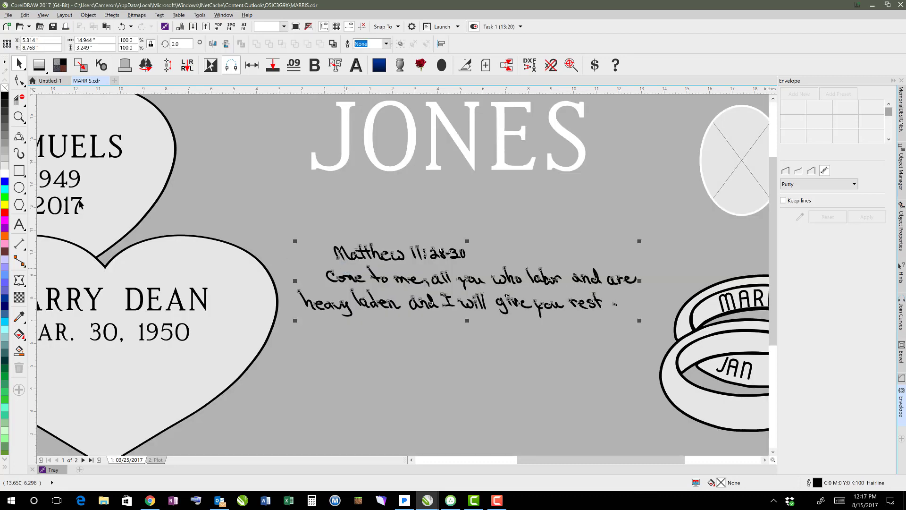
left_click(8, 176)
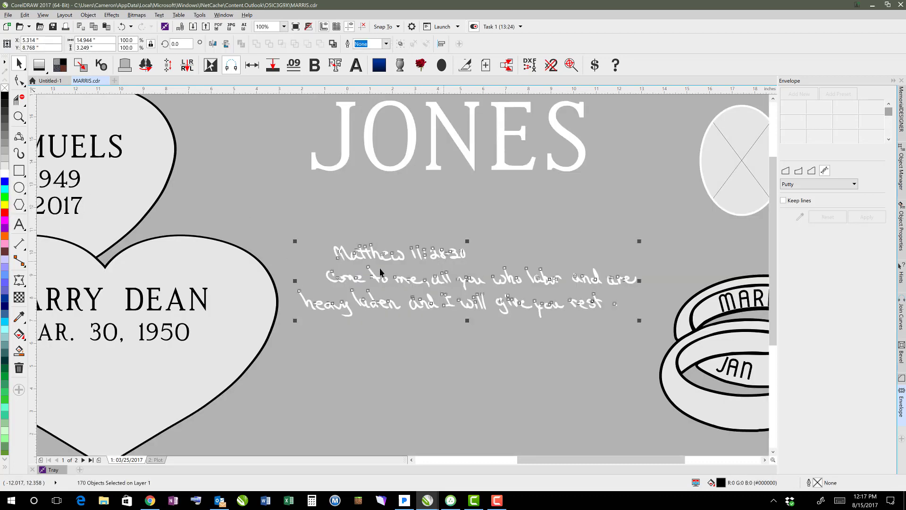
scroll(345, 257, "up", 1)
scroll(387, 267, "up", 1)
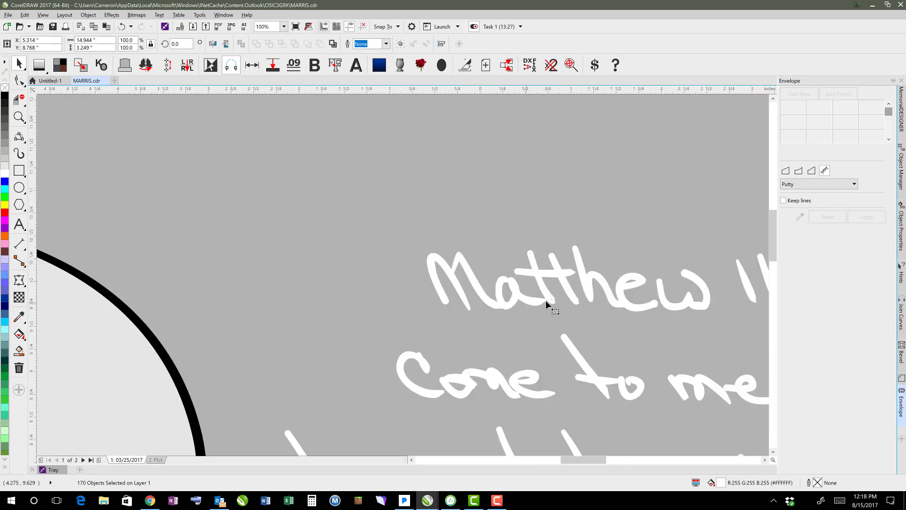
Step: Clean up the lower end of the first "t" in "Matthew" by deleting its extra node and adjusting the curve handle
scroll(548, 298, "up", 2)
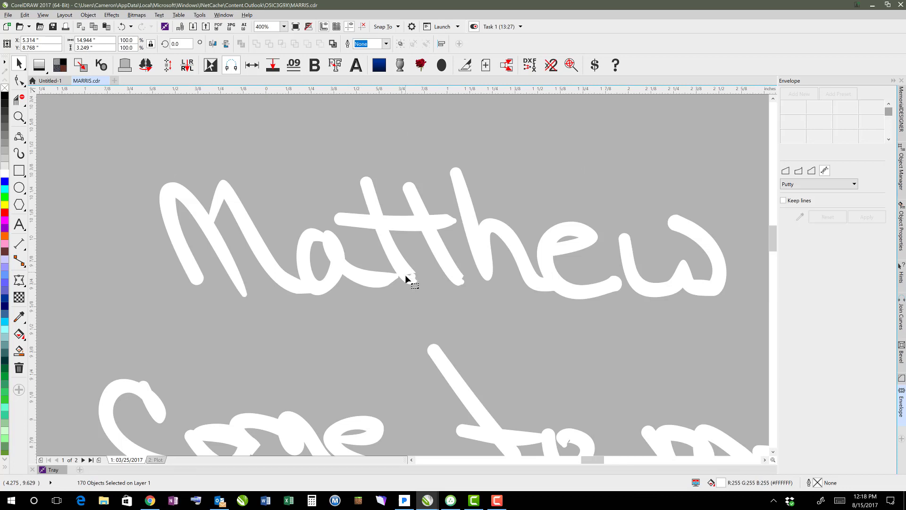
key("Escape")
key("F10")
scroll(411, 275, "up", 1)
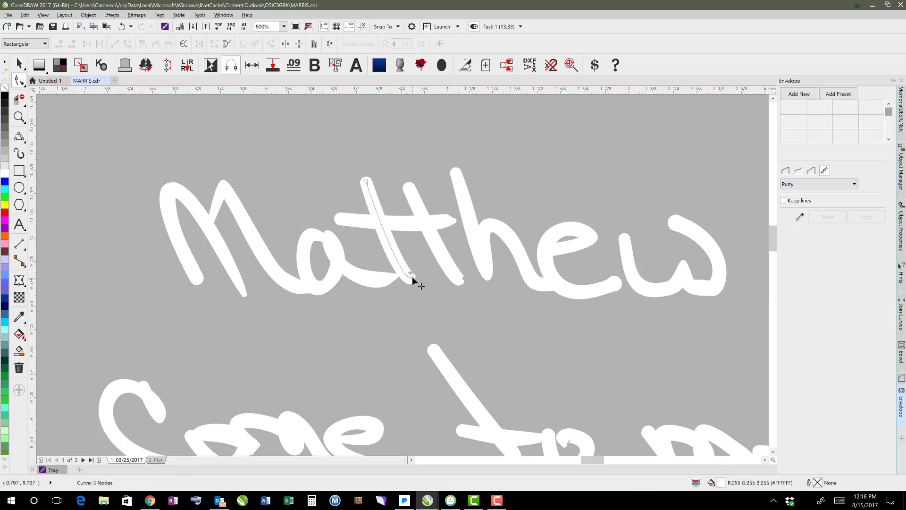
double_click(409, 279)
mouse_move(397, 281)
left_mouse_down()
mouse_move(415, 280)
mouse_move(392, 263)
mouse_move(416, 281)
mouse_move(396, 268)
left_mouse_up()
left_click(412, 278)
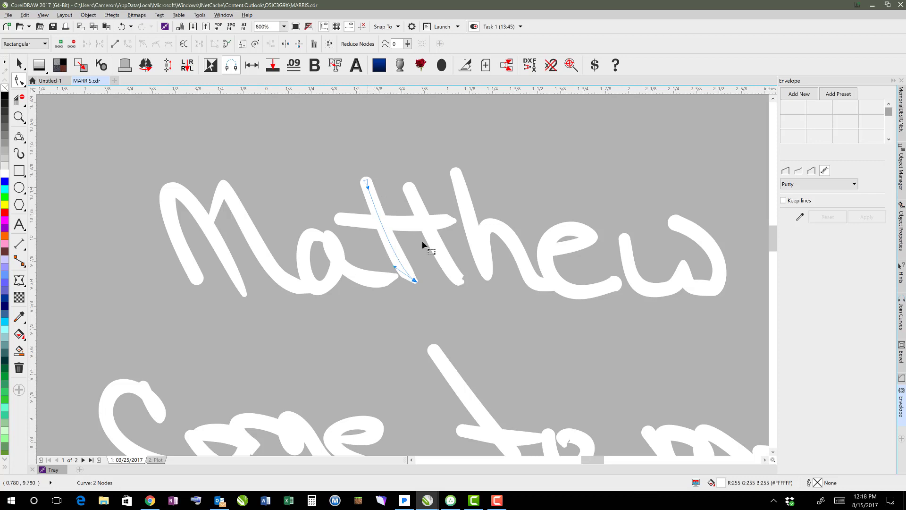
Step: Reshape the lower end of the second "t" in "Matthew" and delete the extra node from the crossbar
left_click(447, 263)
left_click(459, 284)
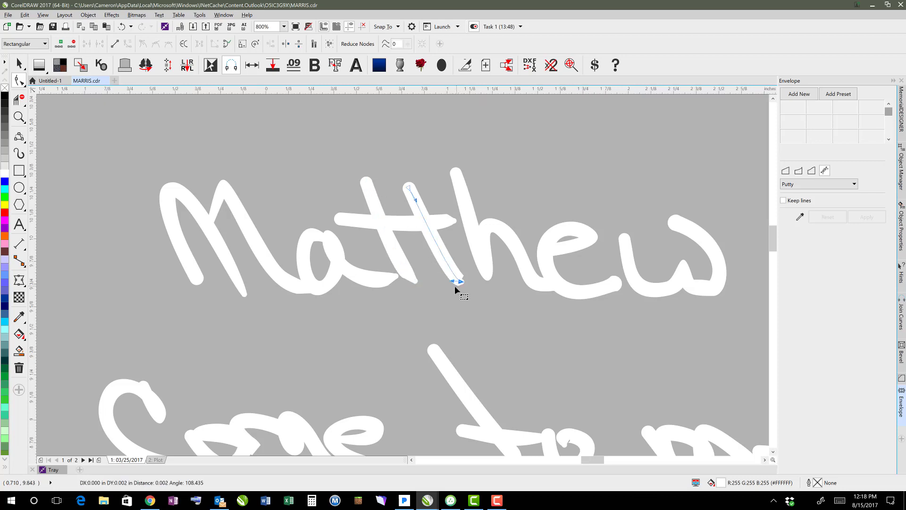
mouse_move(454, 281)
left_mouse_down()
mouse_move(440, 266)
mouse_move(462, 284)
left_mouse_up()
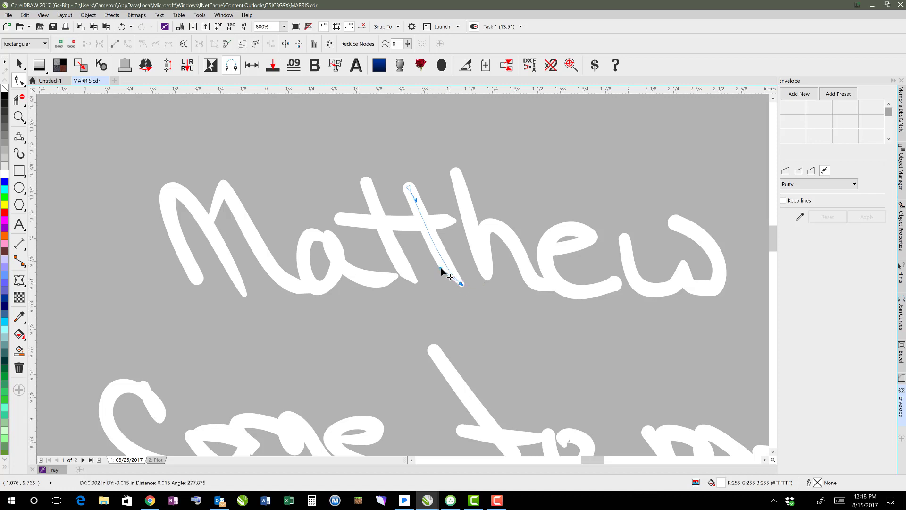
left_click_drag(441, 268, 441, 273)
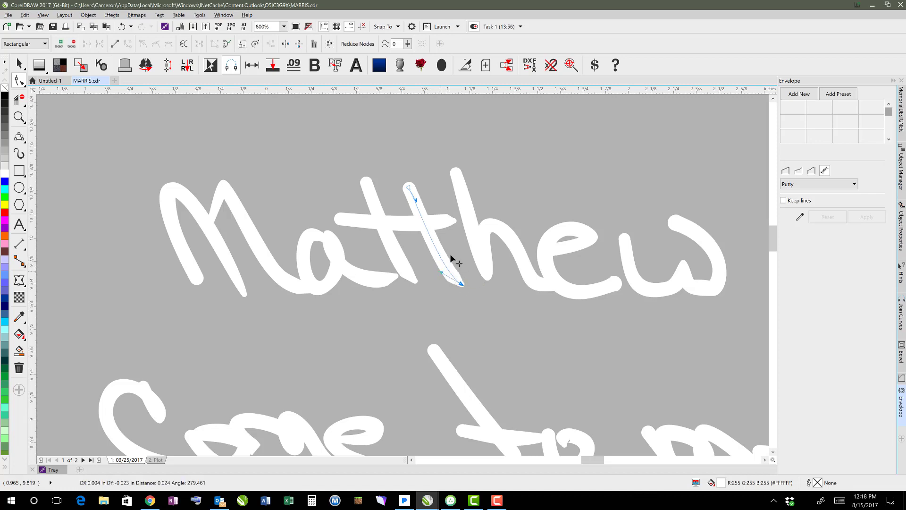
left_click(447, 221)
double_click(440, 221)
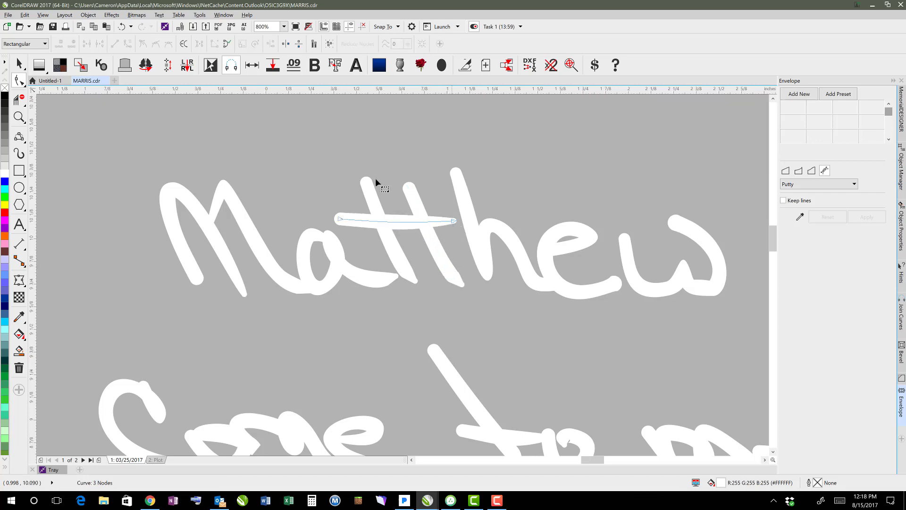
Step: Select all the traced handwriting strokes in wireframe view and break the Artistic Media groups apart
left_click(19, 64)
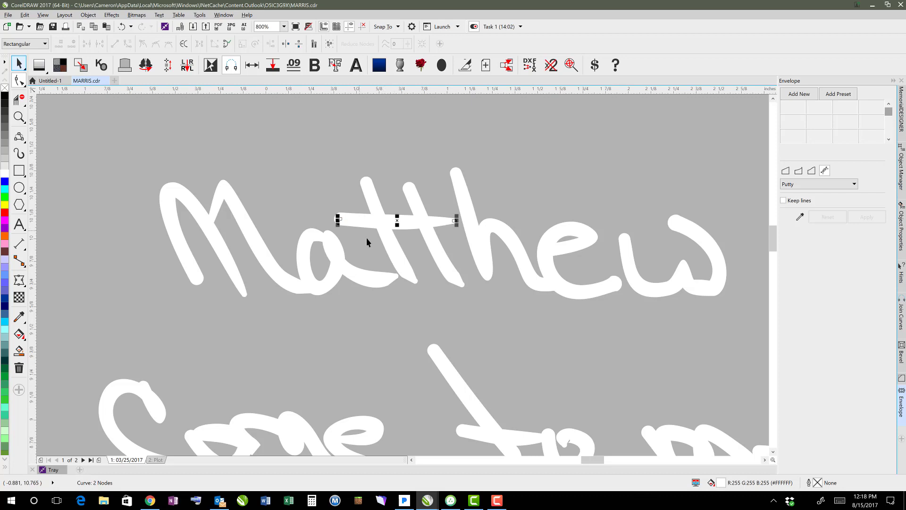
left_click(89, 15)
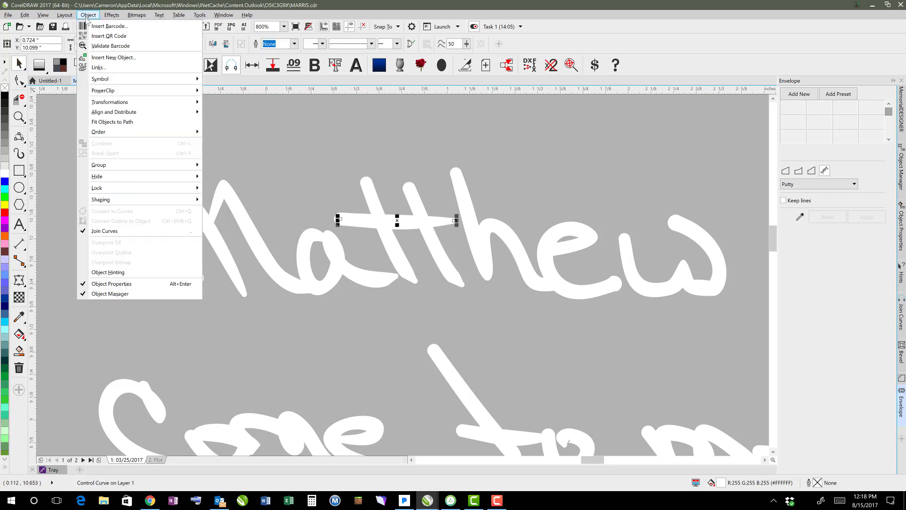
left_click(364, 176)
left_click(363, 176)
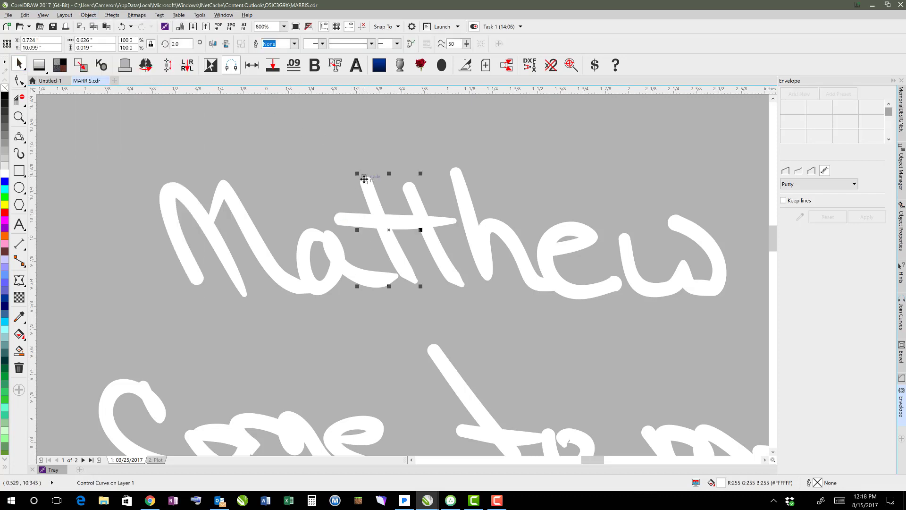
scroll(454, 353, "down", 1)
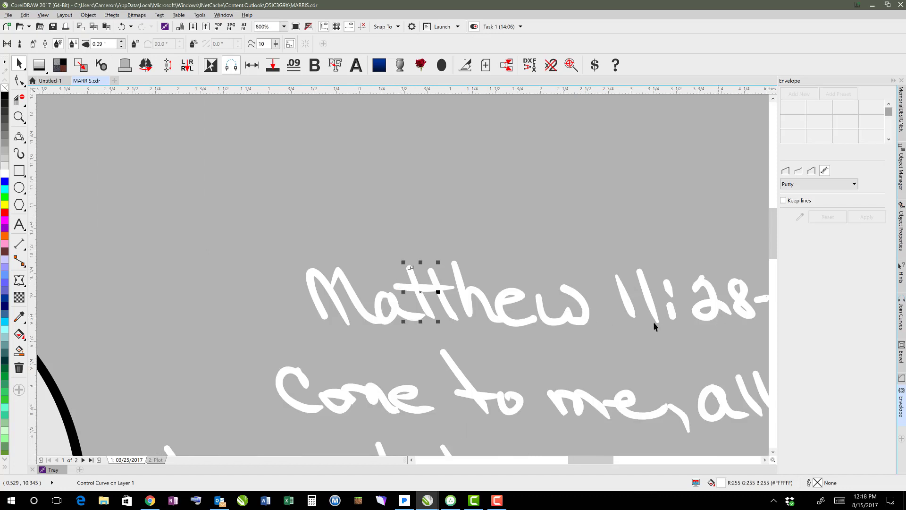
scroll(654, 323, "down", 1)
key("shift+F9")
left_click_drag(173, 222, 469, 332)
scroll(251, 231, "down", 1)
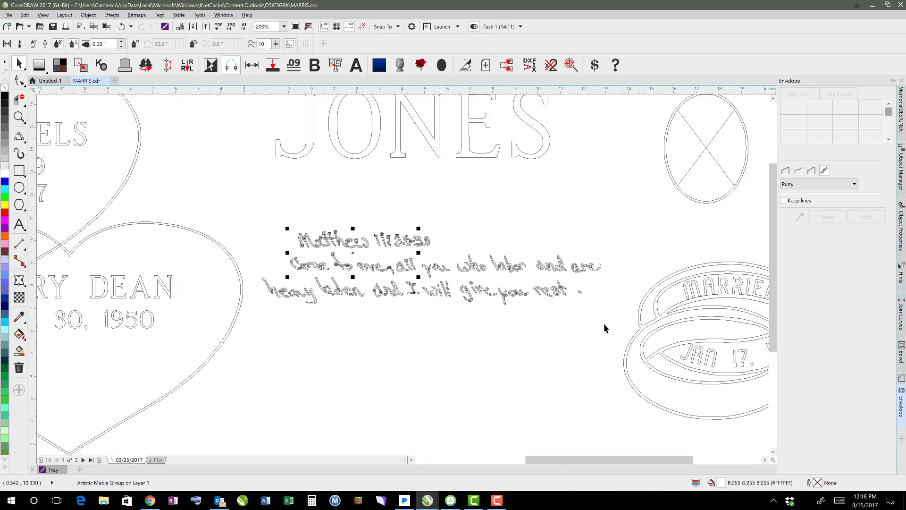
left_click_drag(605, 324, 611, 325)
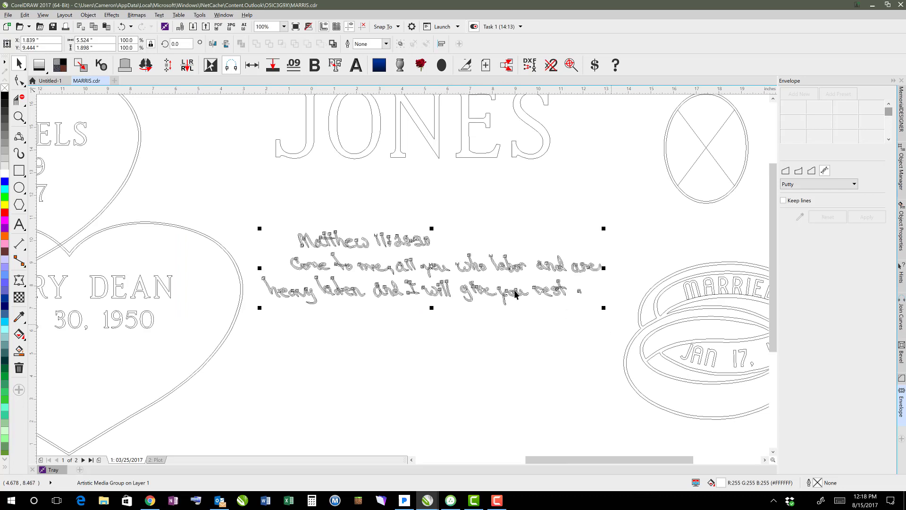
left_click(89, 15)
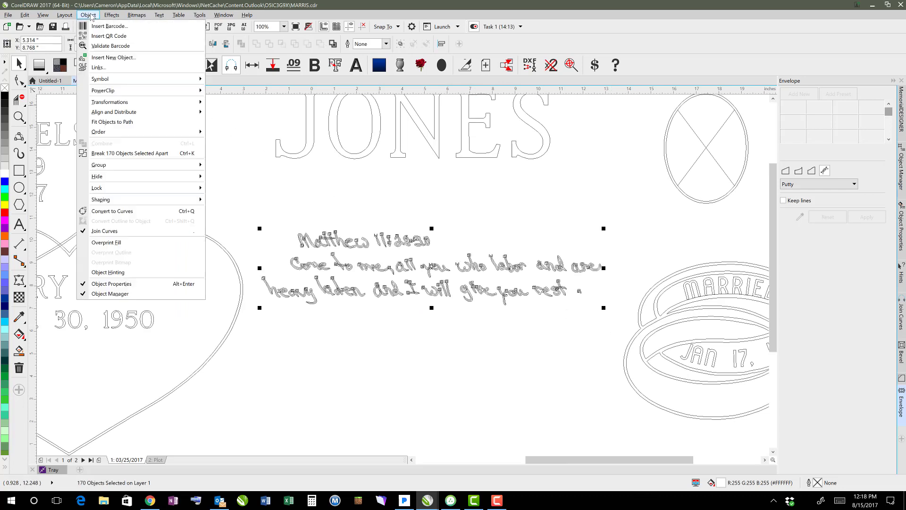
left_click(140, 154)
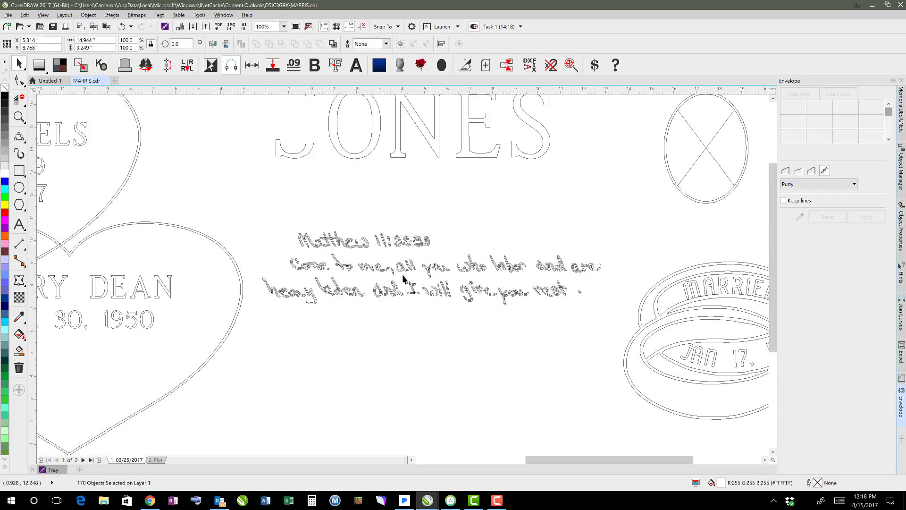
Step: Delete the separated control curves running through the "M" and "a" of "Matthew"
scroll(402, 274, "up", 2)
scroll(387, 268, "up", 2)
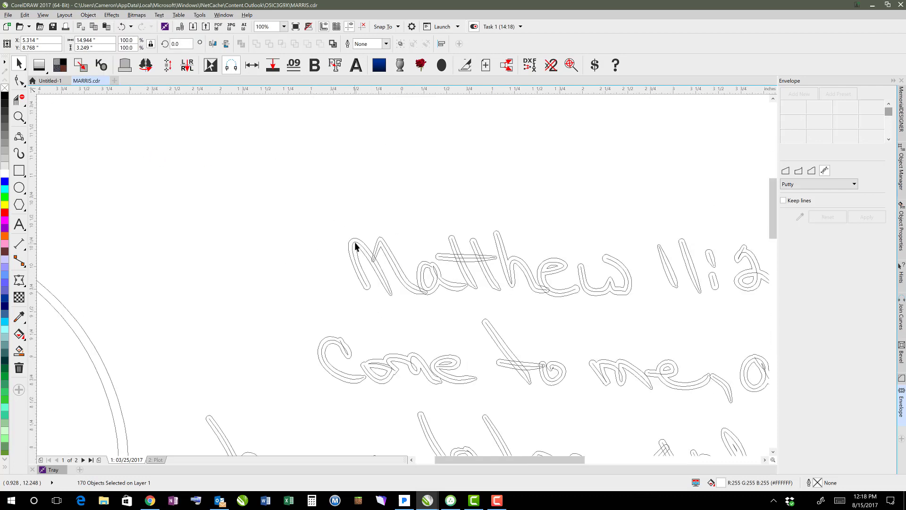
left_click(356, 244)
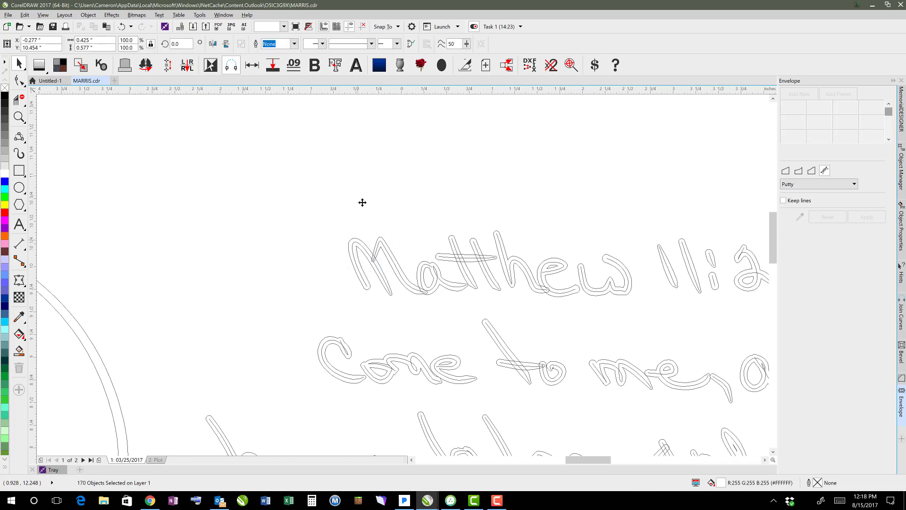
left_click(381, 244)
left_click(382, 229)
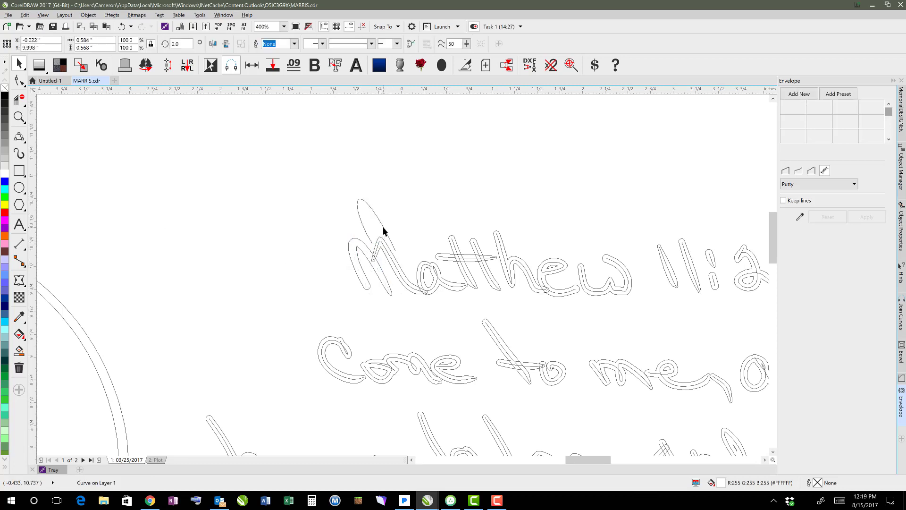
left_click(383, 226)
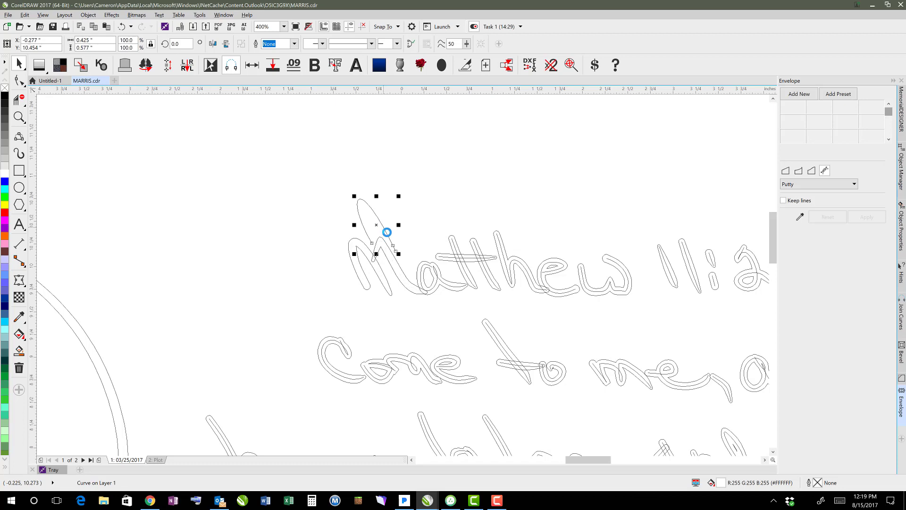
left_click(435, 277)
Step: Weld the overlapping outlines of the "M" and "a" in "Matthew" into one shape
left_click_drag(325, 225, 470, 312)
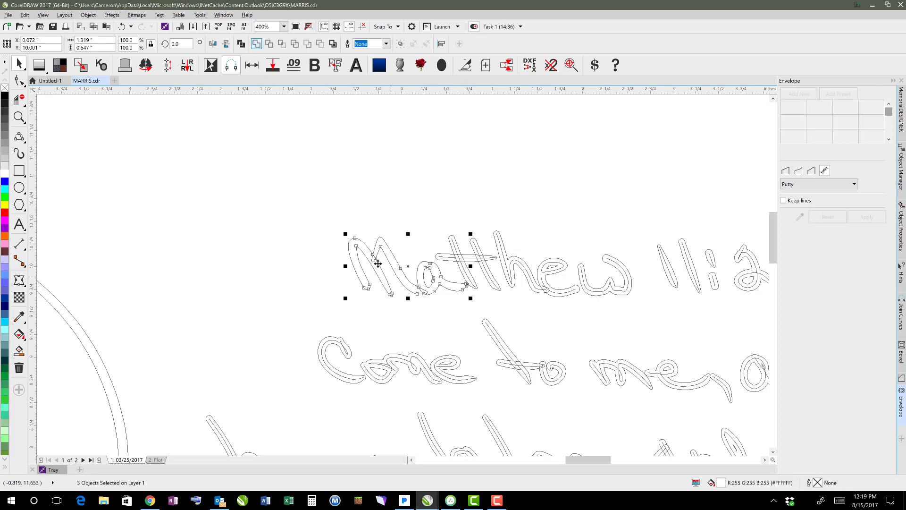
left_click(383, 228)
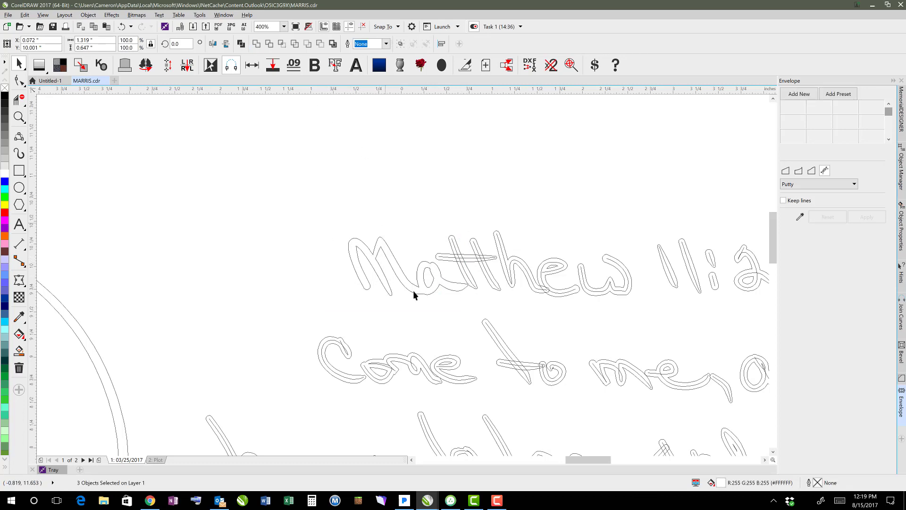
scroll(465, 290, "up", 1)
scroll(399, 271, "down", 1)
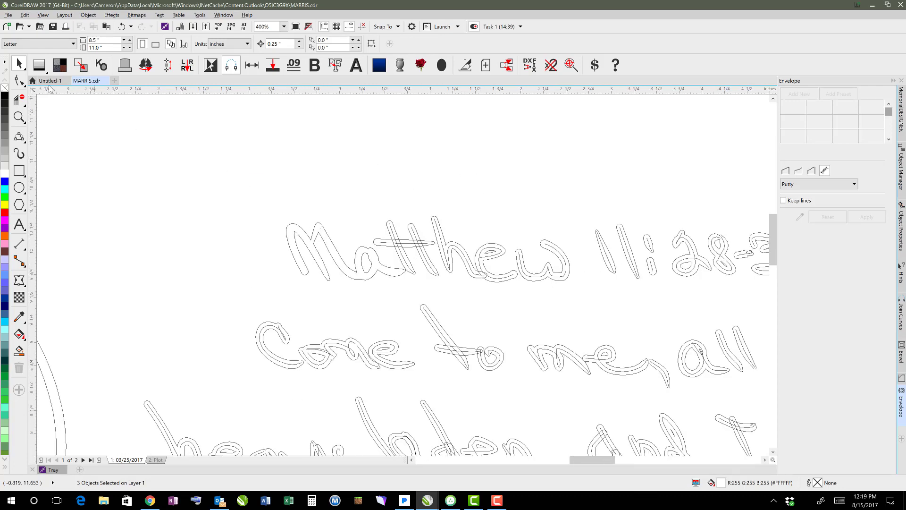
Step: Smooth the tail of the welded "a" by deleting an extra node on its lower edge and reshaping its upper edge
left_click(398, 275)
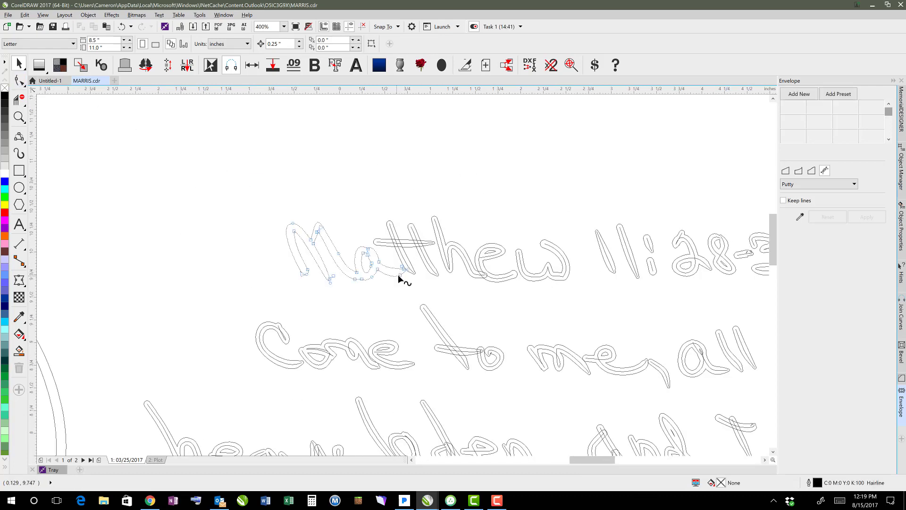
scroll(398, 275, "up", 1)
scroll(403, 276, "up", 2)
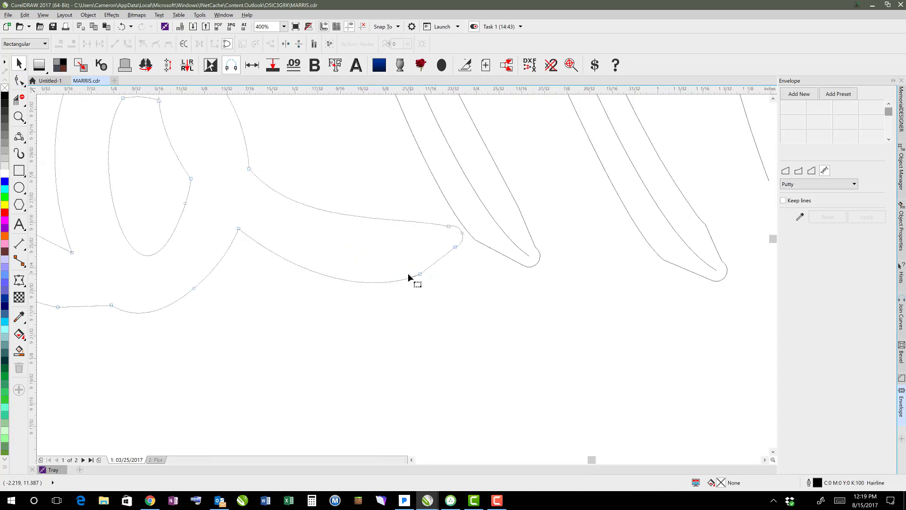
left_click_drag(420, 274, 454, 251)
left_click(447, 257)
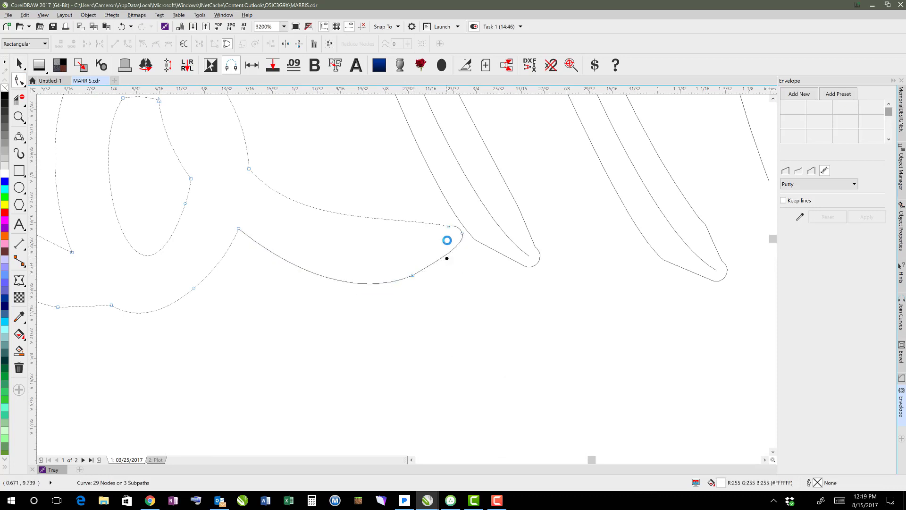
left_click(448, 226)
left_click_drag(392, 216, 399, 224)
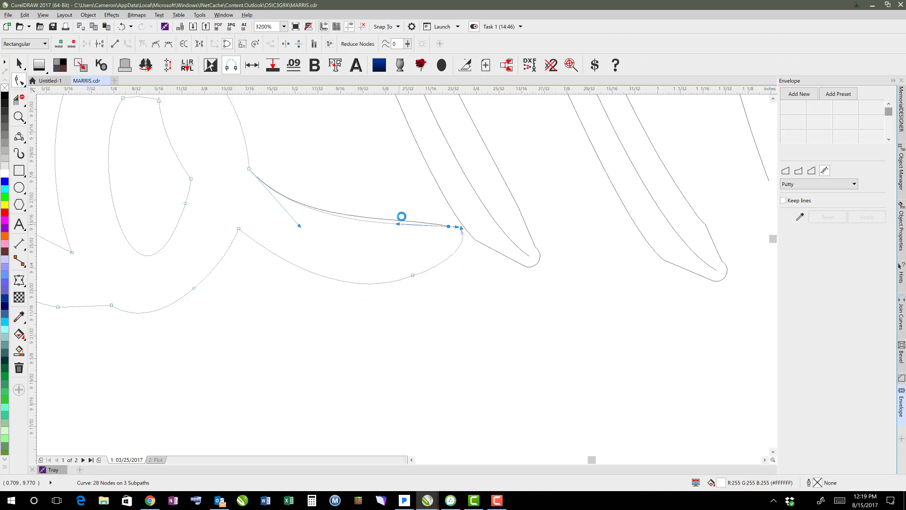
left_click(417, 251)
scroll(404, 278, "down", 5)
scroll(331, 226, "up", 2)
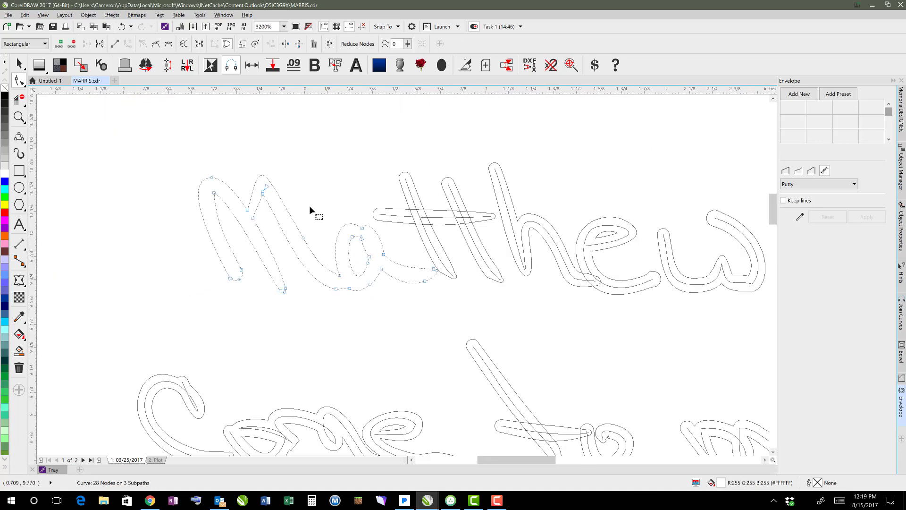
Step: Deselect the lettering, switch from wireframe back to the normal view, and check the verse on the whole headstone
left_click(20, 65)
left_click(333, 147)
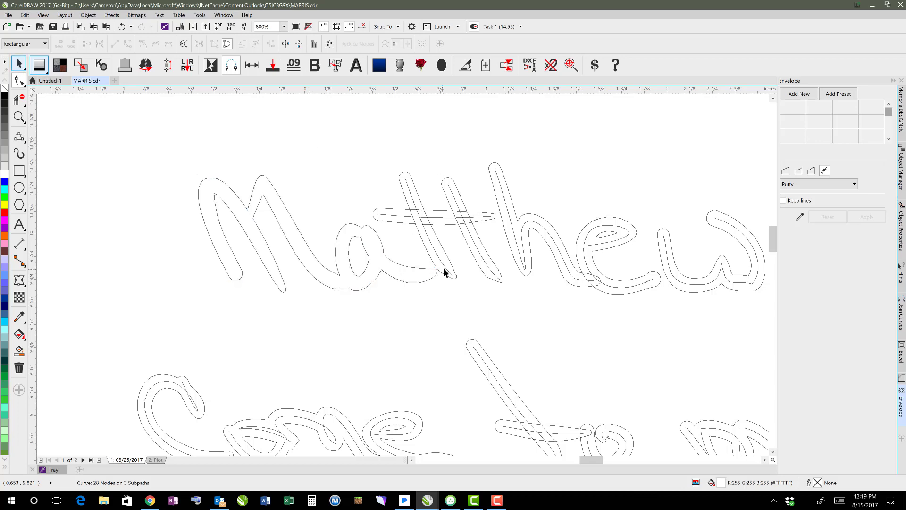
scroll(446, 269, "down", 1)
key("Escape")
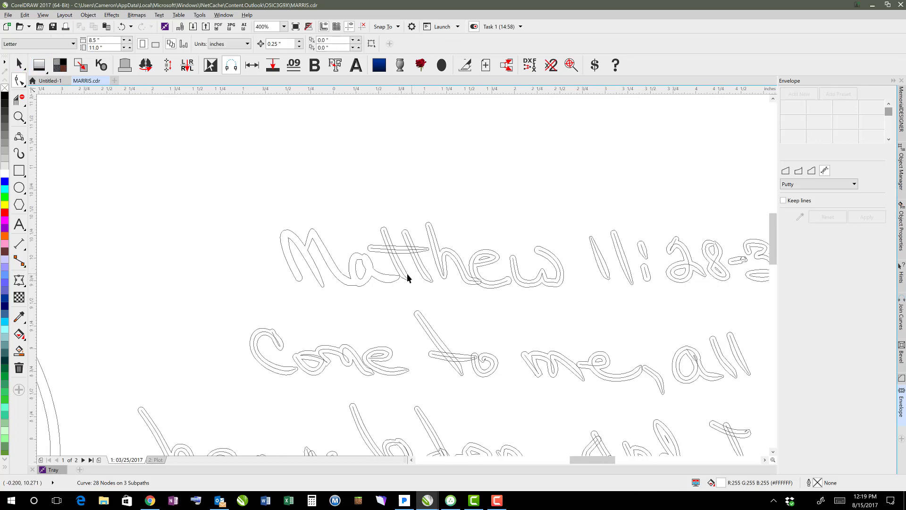
key("space")
left_click(379, 274)
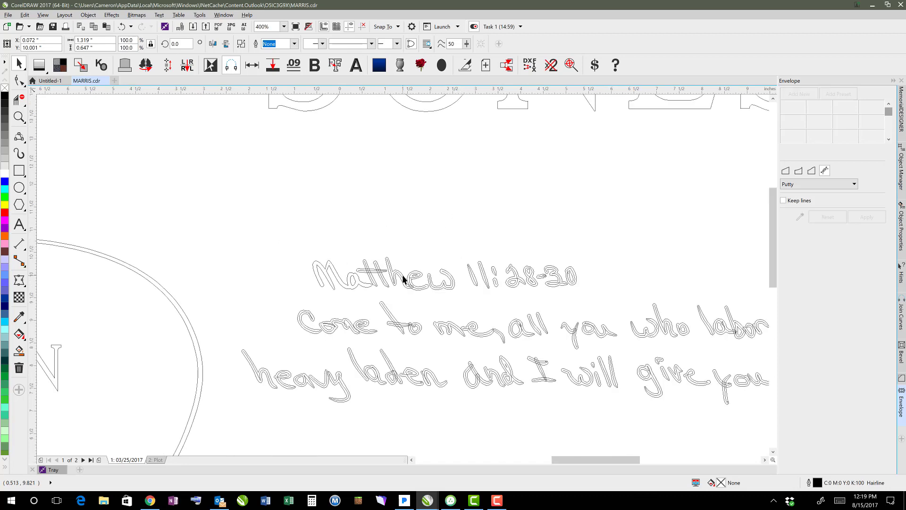
left_click(321, 212)
key("shift+F9")
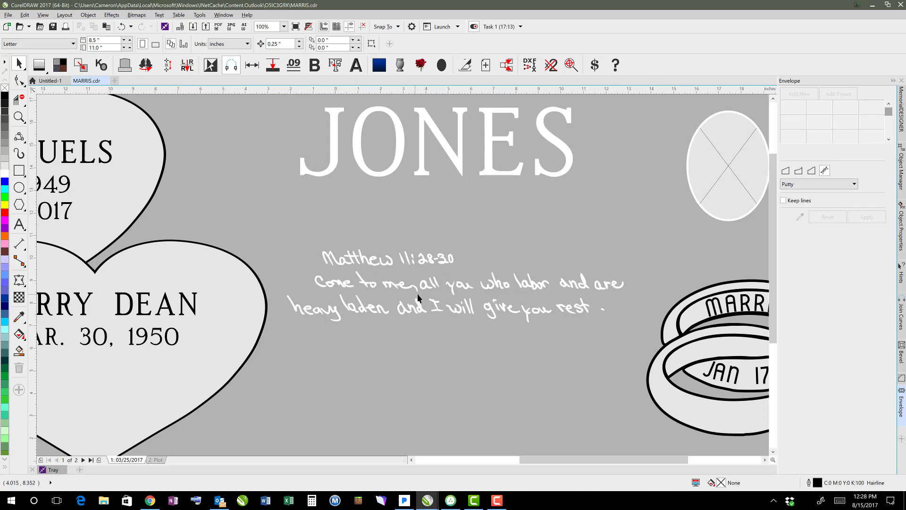
scroll(419, 290, "down", 1)
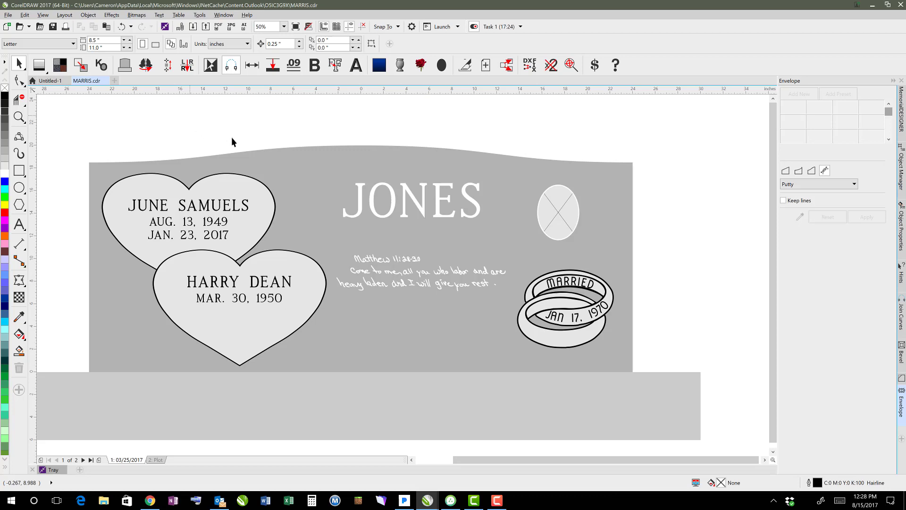
key("F4")
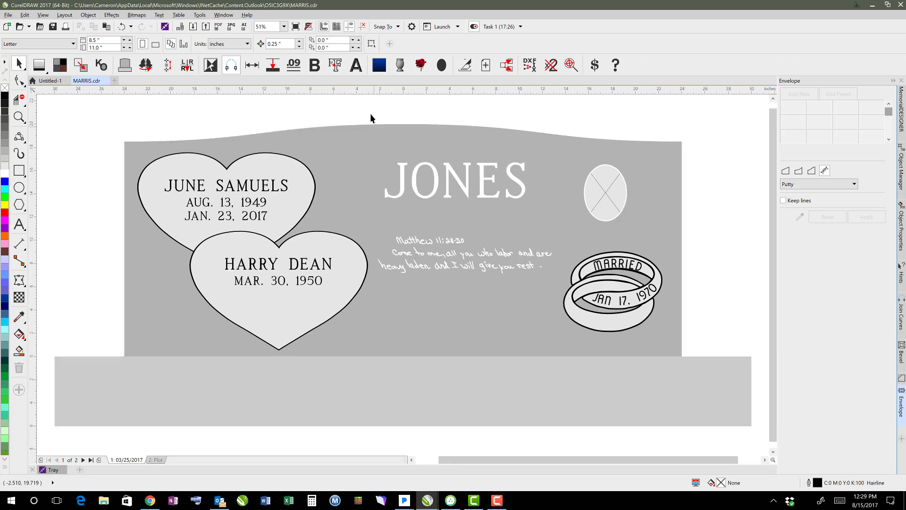